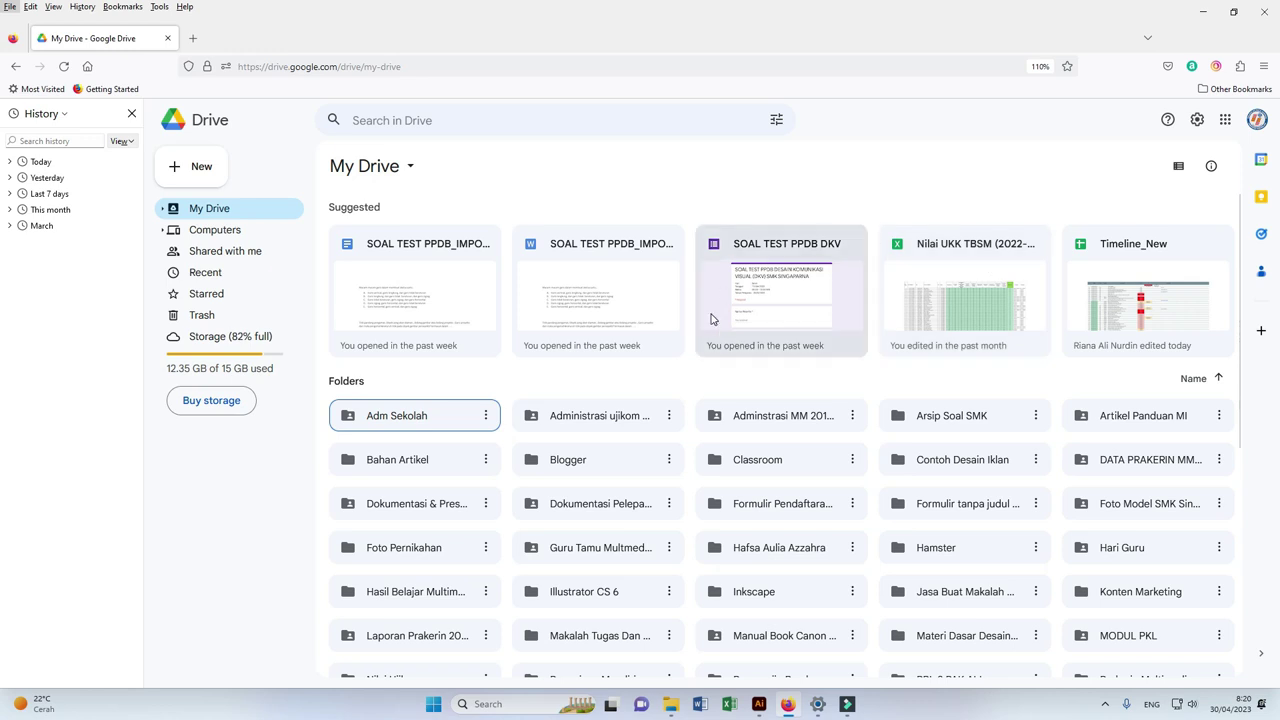
Step: Create a new folder named "Contoh Soal" in My Drive
{"action": "scroll", "coordinate": [714, 318], "scroll_direction": "up", "scroll_amount": 3}
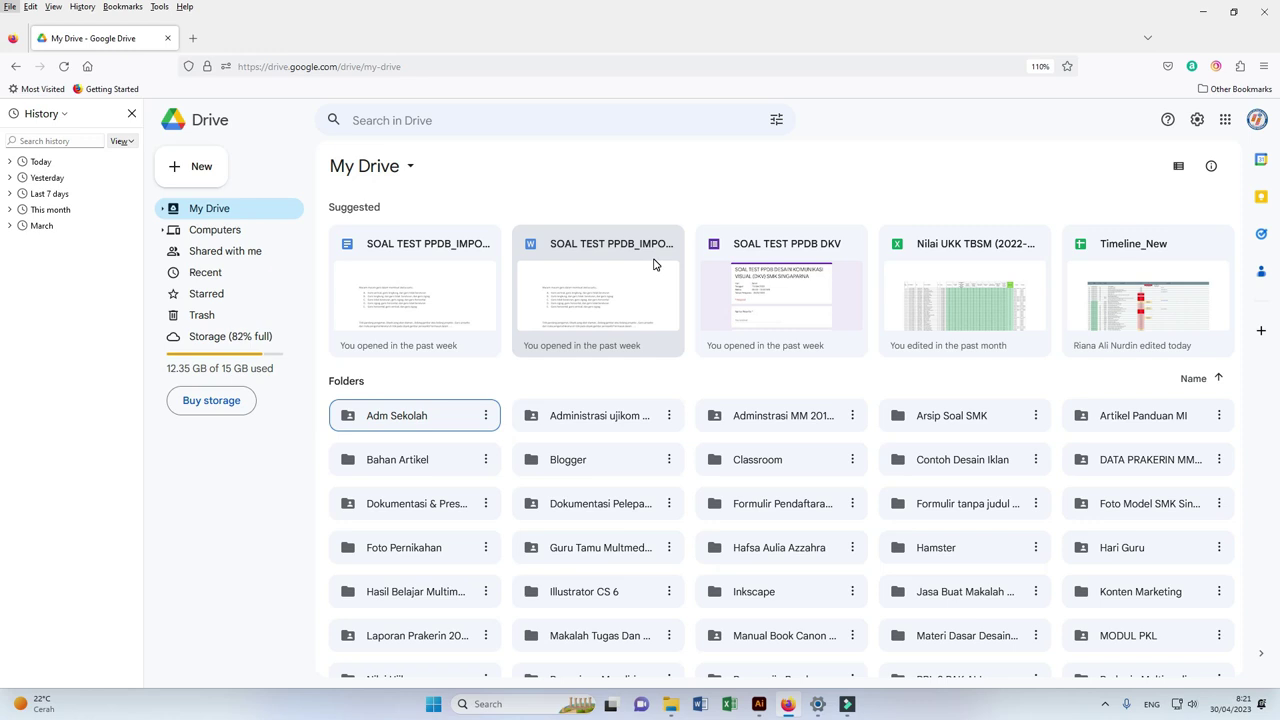
{"action": "left_click", "coordinate": [229, 190]}
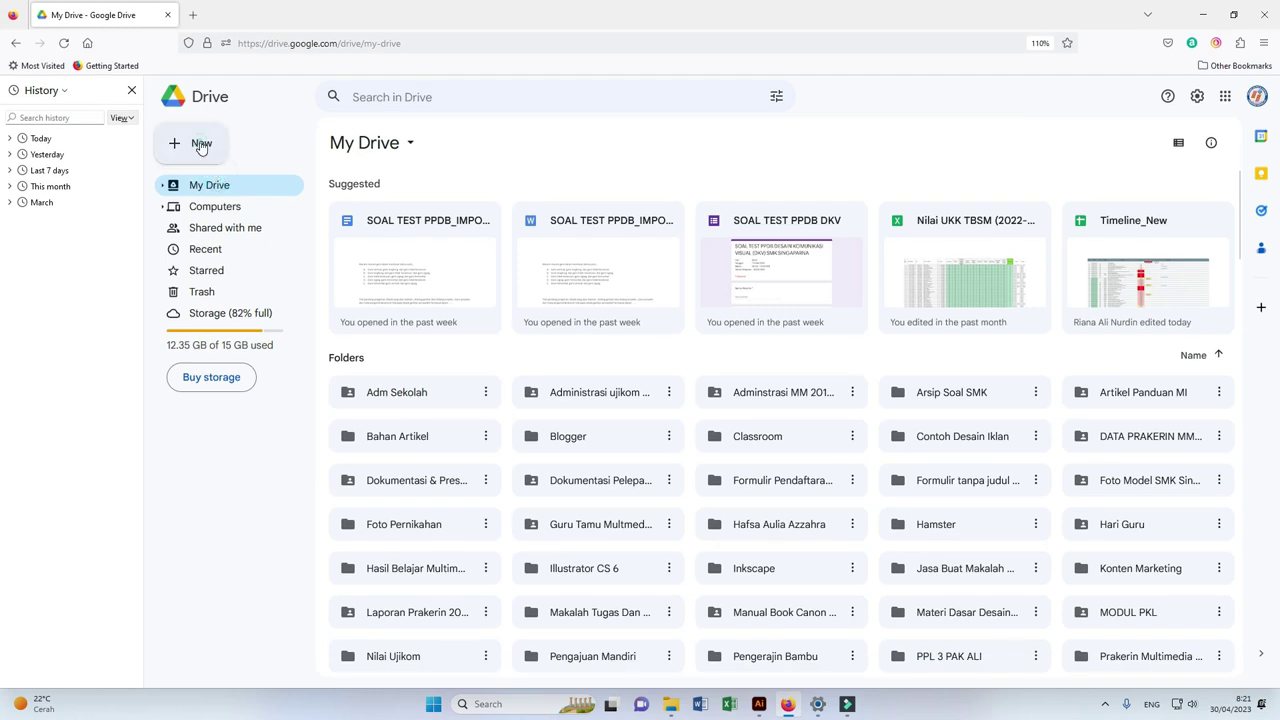
{"action": "left_click", "coordinate": [201, 146]}
{"action": "left_click", "coordinate": [204, 145]}
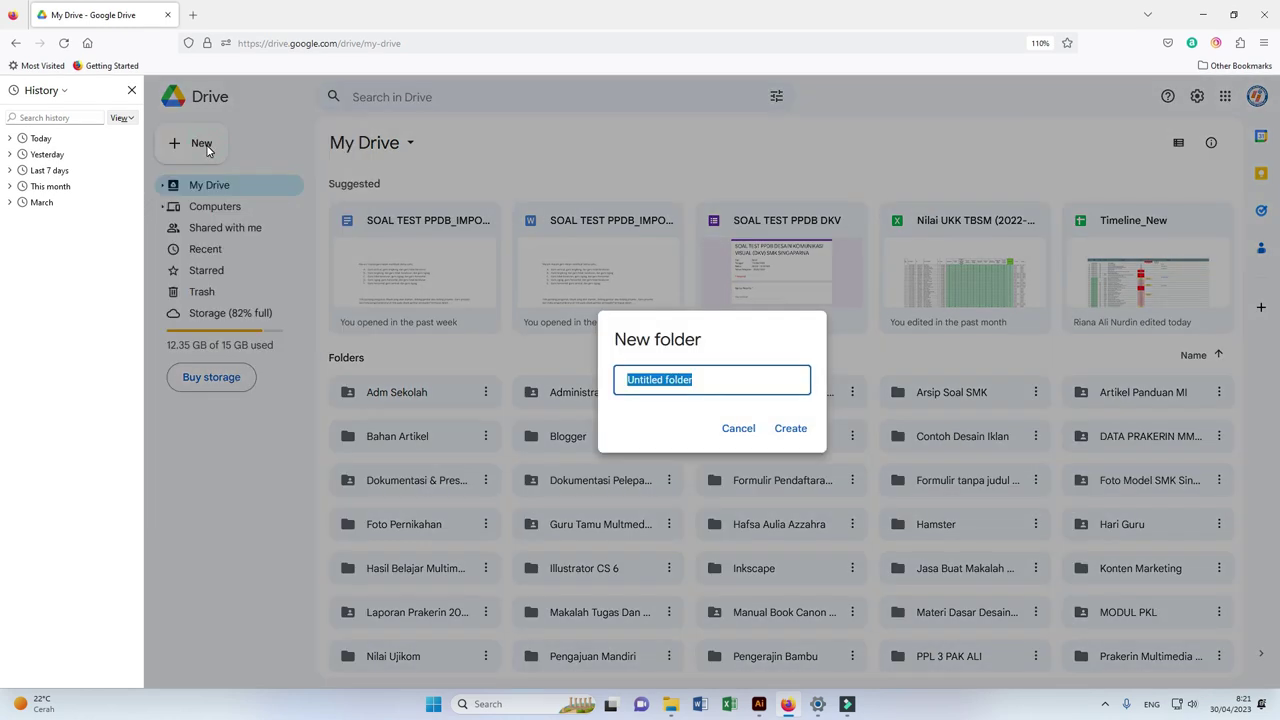
{"action": "type", "text": "cONTEN"}
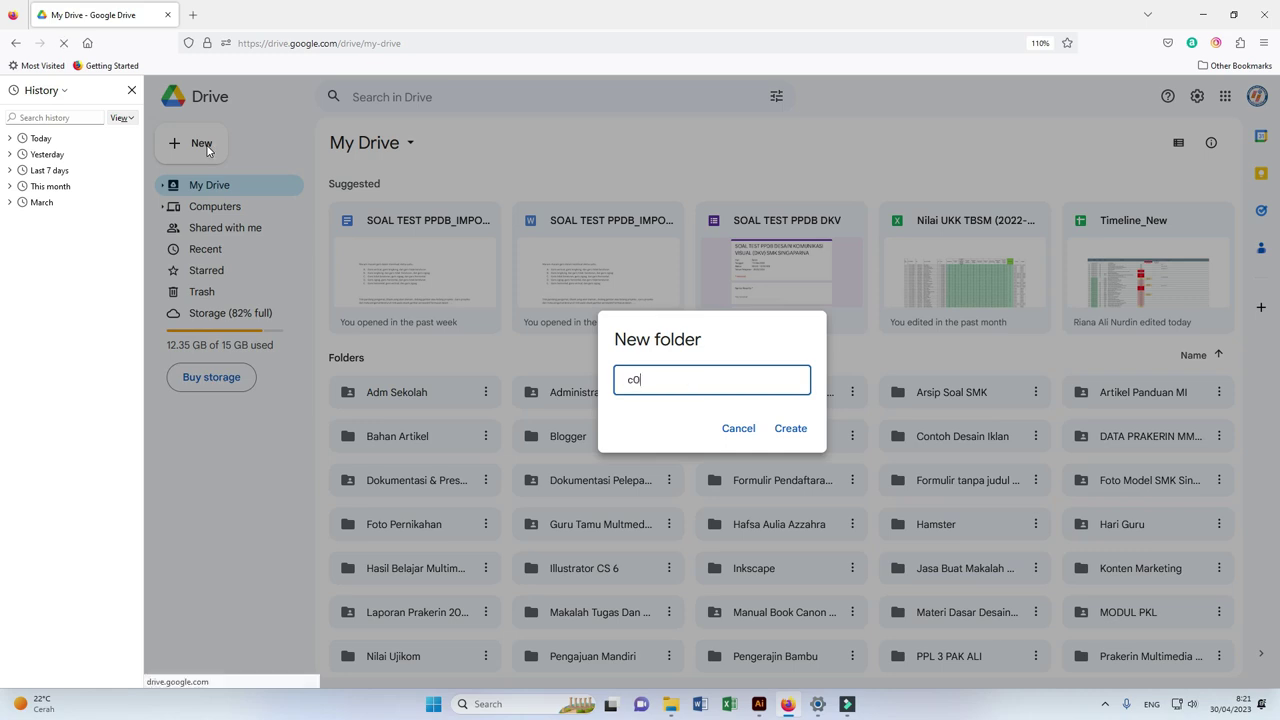
{"action": "key", "text": "BackSpace"}
{"action": "key", "text": "BackSpace"}
{"action": "key", "text": "BackSpace"}
{"action": "key", "text": "BackSpace"}
{"action": "key", "text": "BackSpace"}
{"action": "key", "text": "BackSpace"}
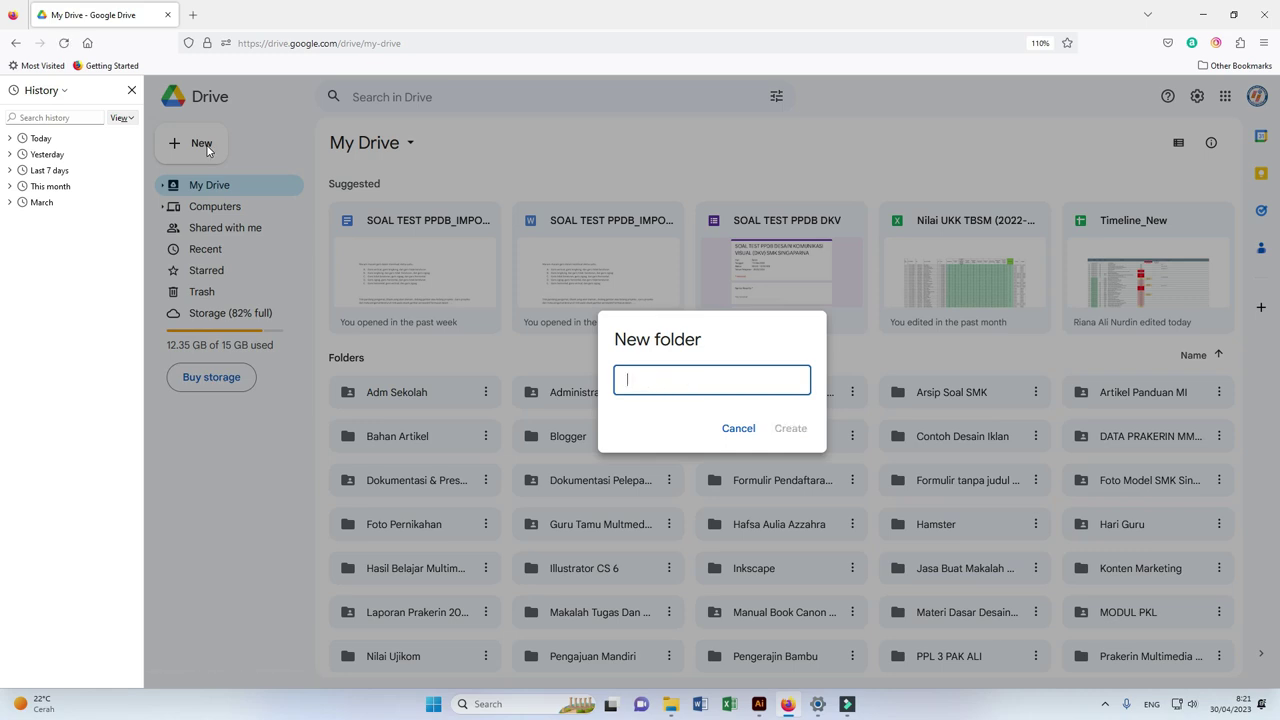
{"action": "type", "text": "Contoh Soal"}
{"action": "key", "text": "Return"}
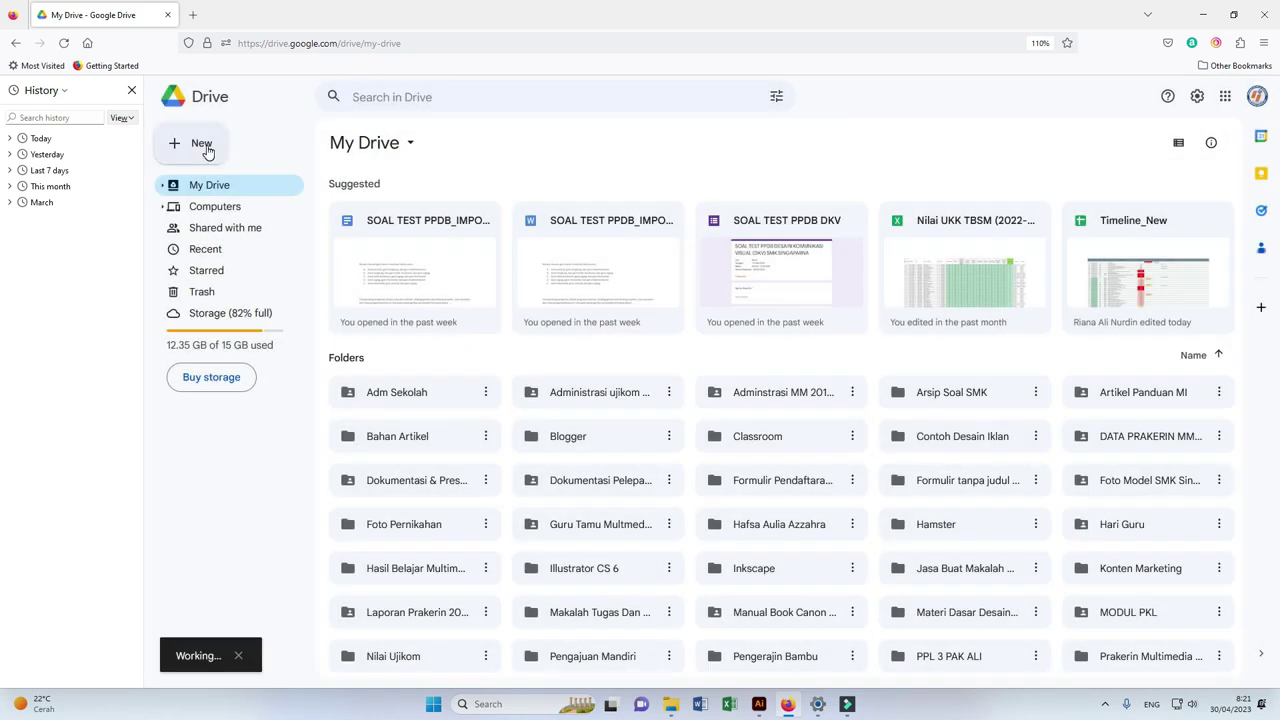
Step: Open the Contoh Soal folder and create a new Google Form inside it
{"action": "scroll", "coordinate": [355, 209], "scroll_direction": "down", "scroll_amount": 1}
{"action": "left_click", "coordinate": [355, 209]}
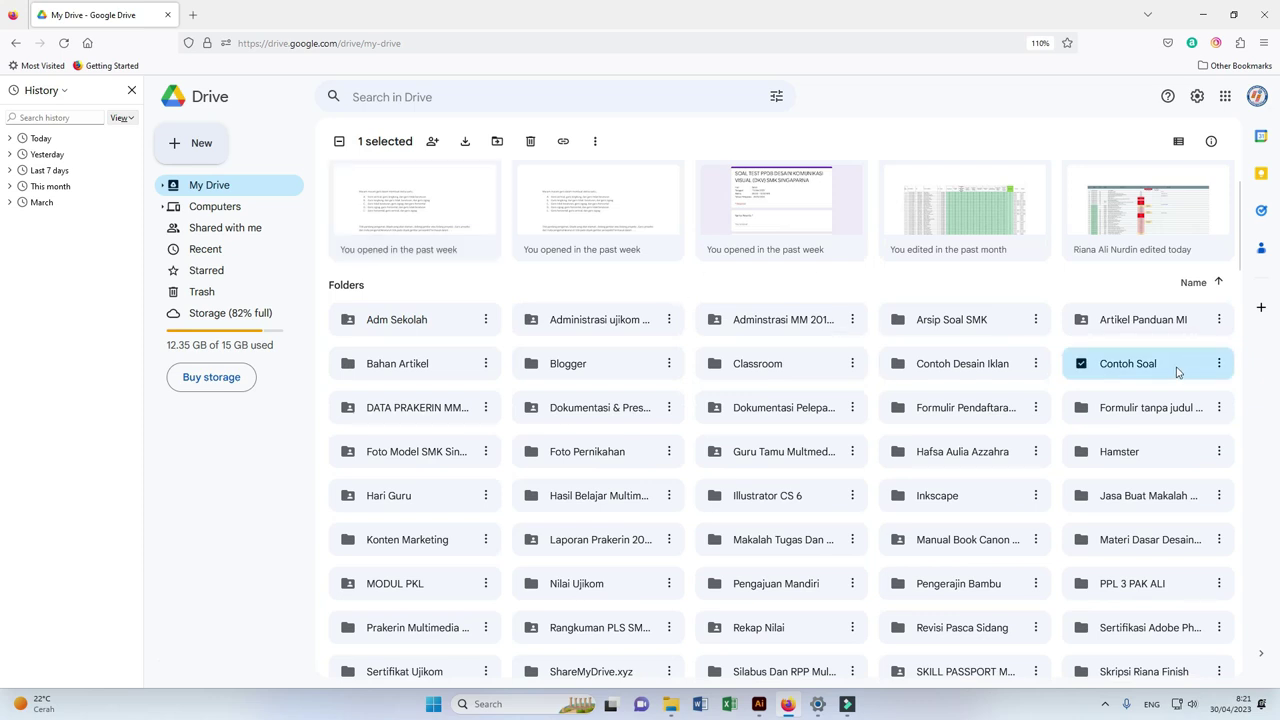
{"action": "double_click", "coordinate": [1168, 366]}
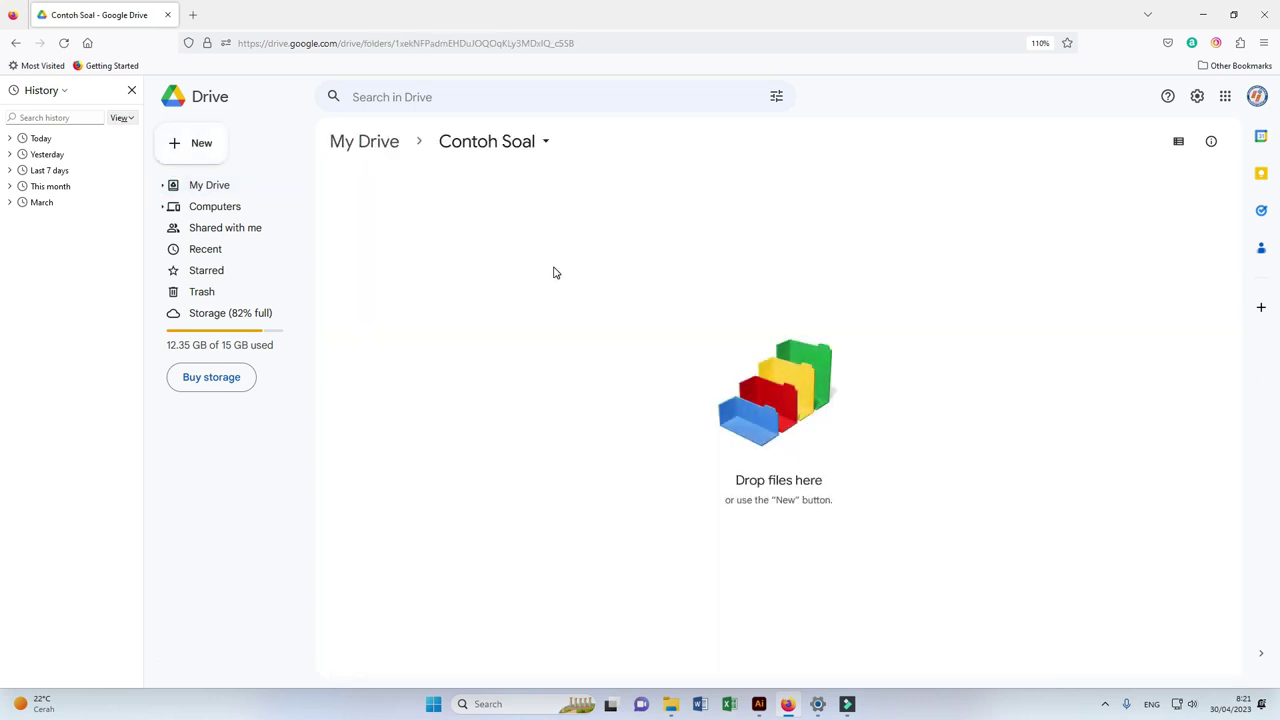
{"action": "right_click", "coordinate": [555, 272]}
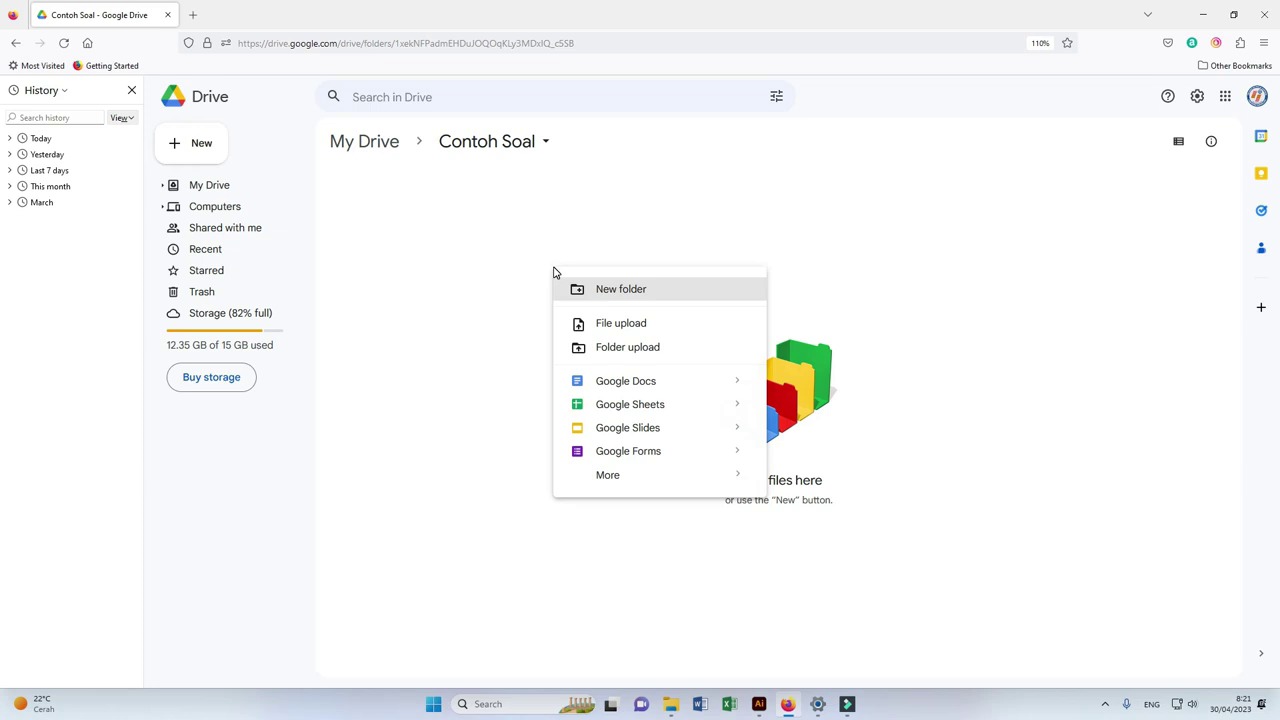
{"action": "left_click", "coordinate": [657, 453]}
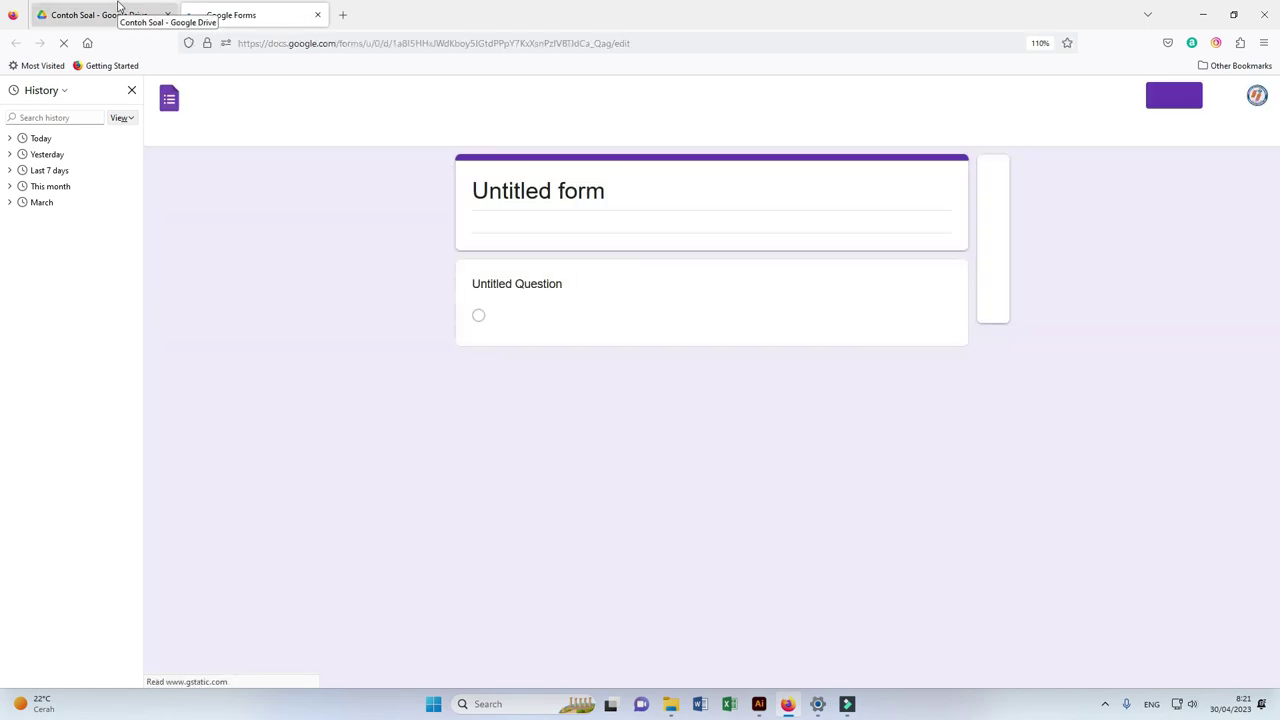
Step: Switch to File Explorer and open "CONTOH SOAL _IMPORT GOOGLE FORM - Copy.docx" from the SOAL TEST PPDB DKV folder in Word
{"action": "left_click", "coordinate": [672, 706]}
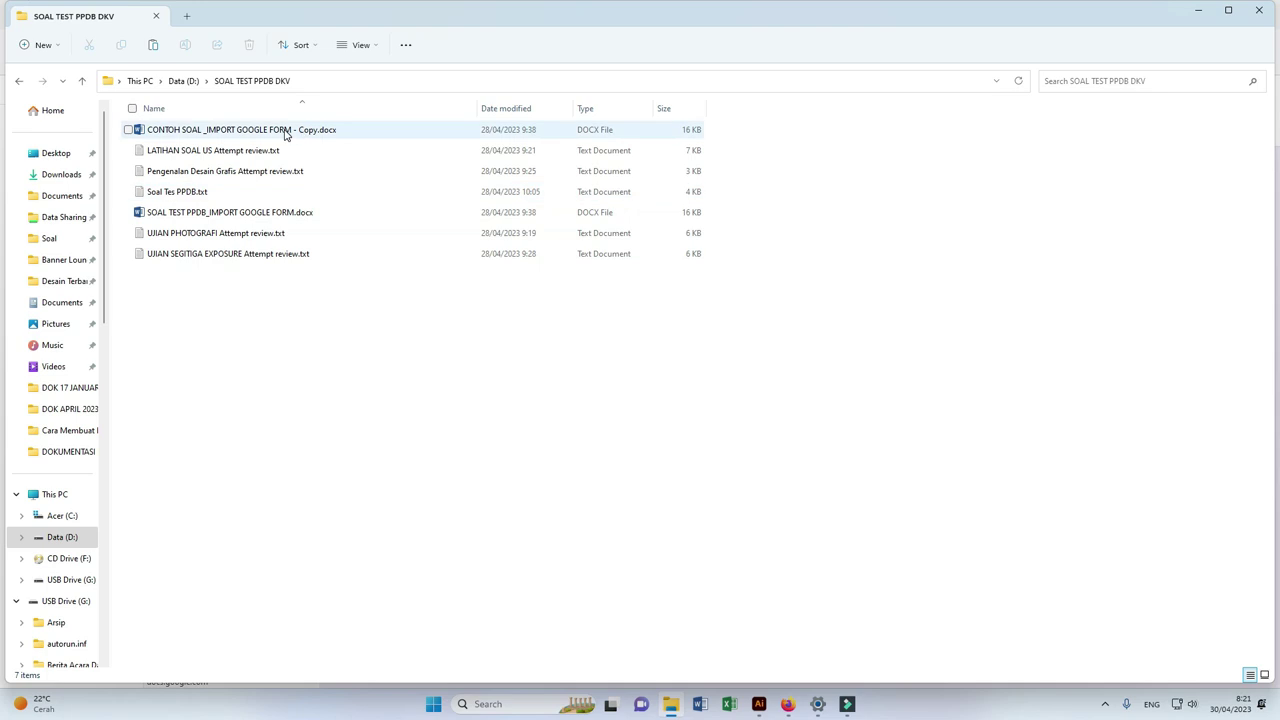
{"action": "left_click", "coordinate": [700, 704]}
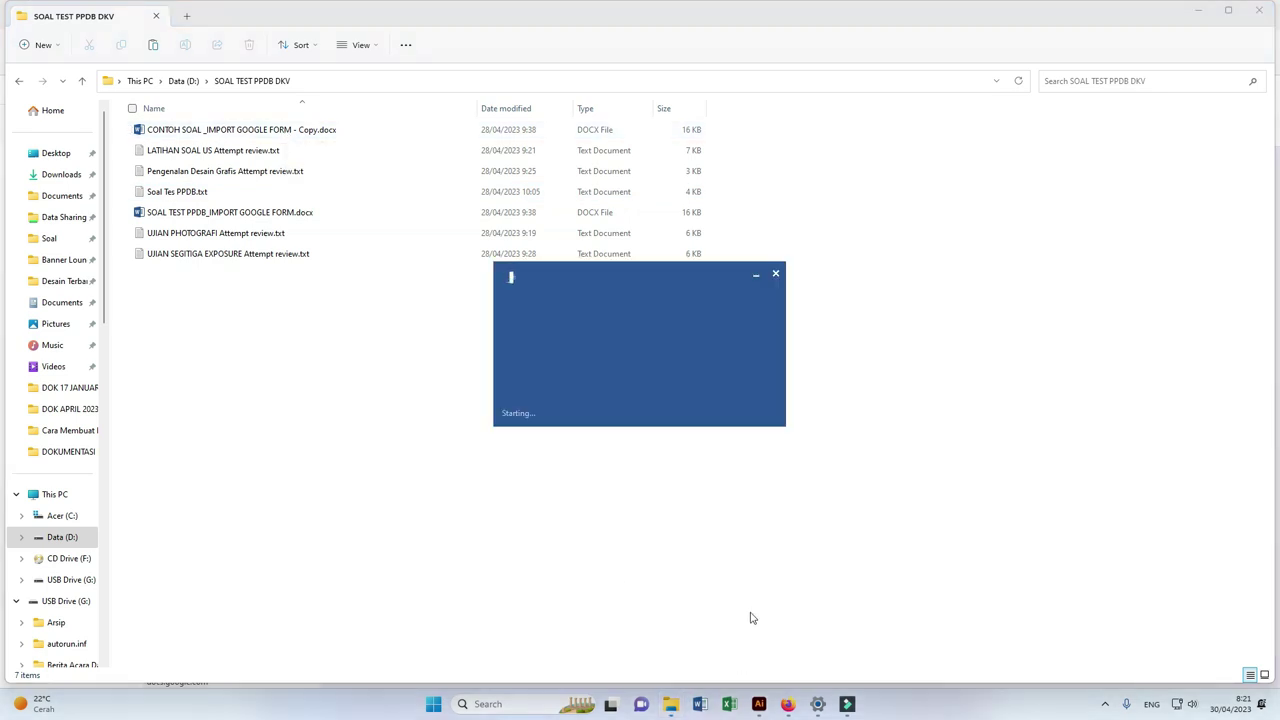
{"action": "key", "text": "alt+Tab"}
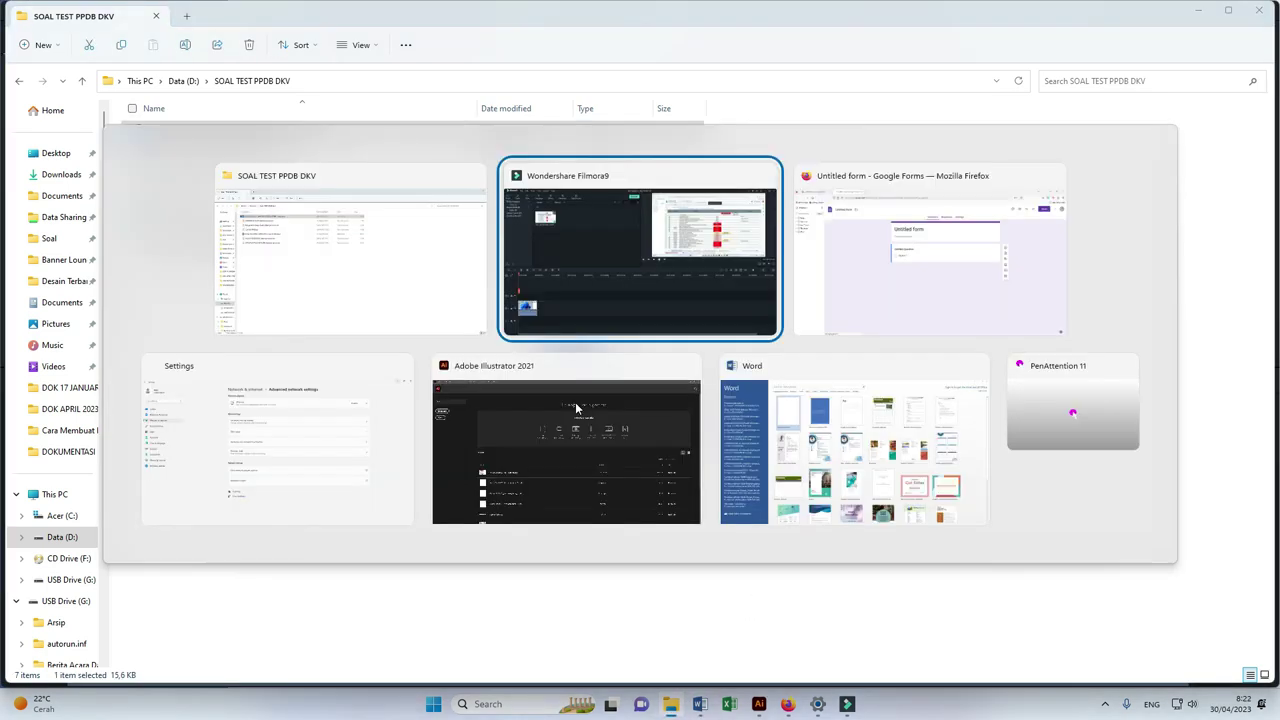
{"action": "key", "text": "alt+Tab"}
{"action": "key", "text": "alt+Tab"}
{"action": "key", "text": "alt+Tab"}
{"action": "key", "text": "alt+Tab"}
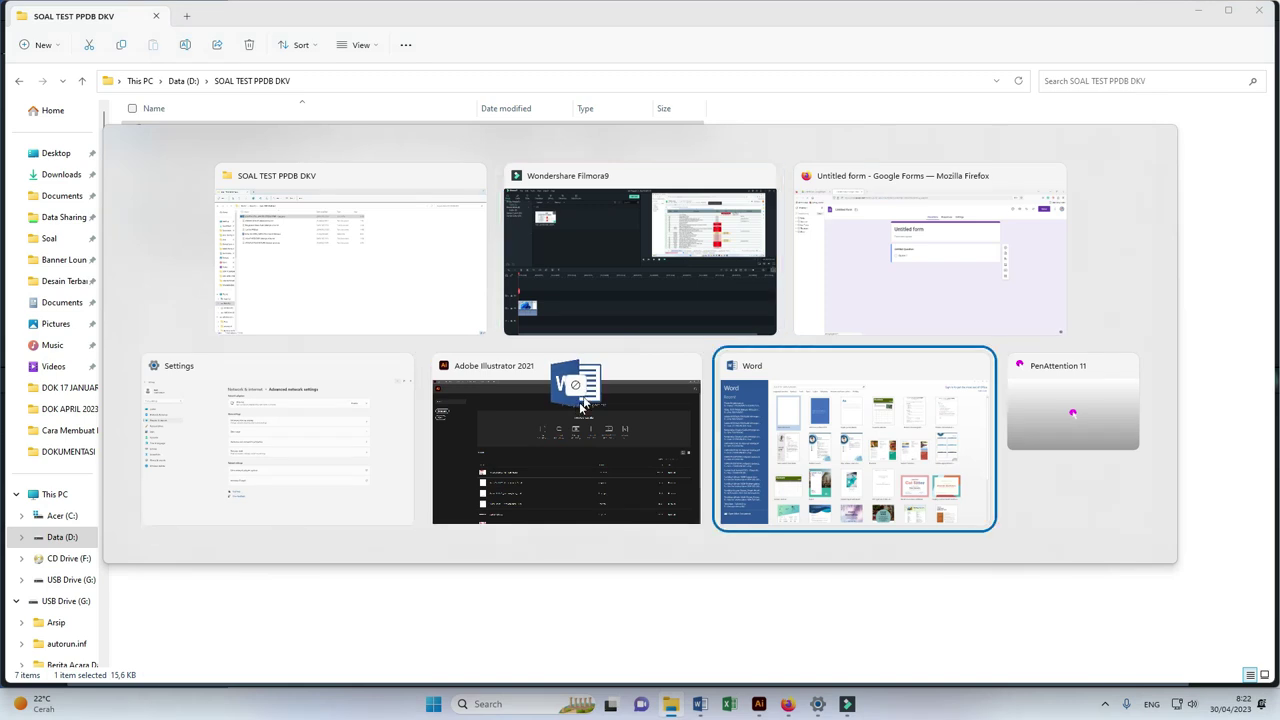
{"action": "left_click", "coordinate": [322, 155]}
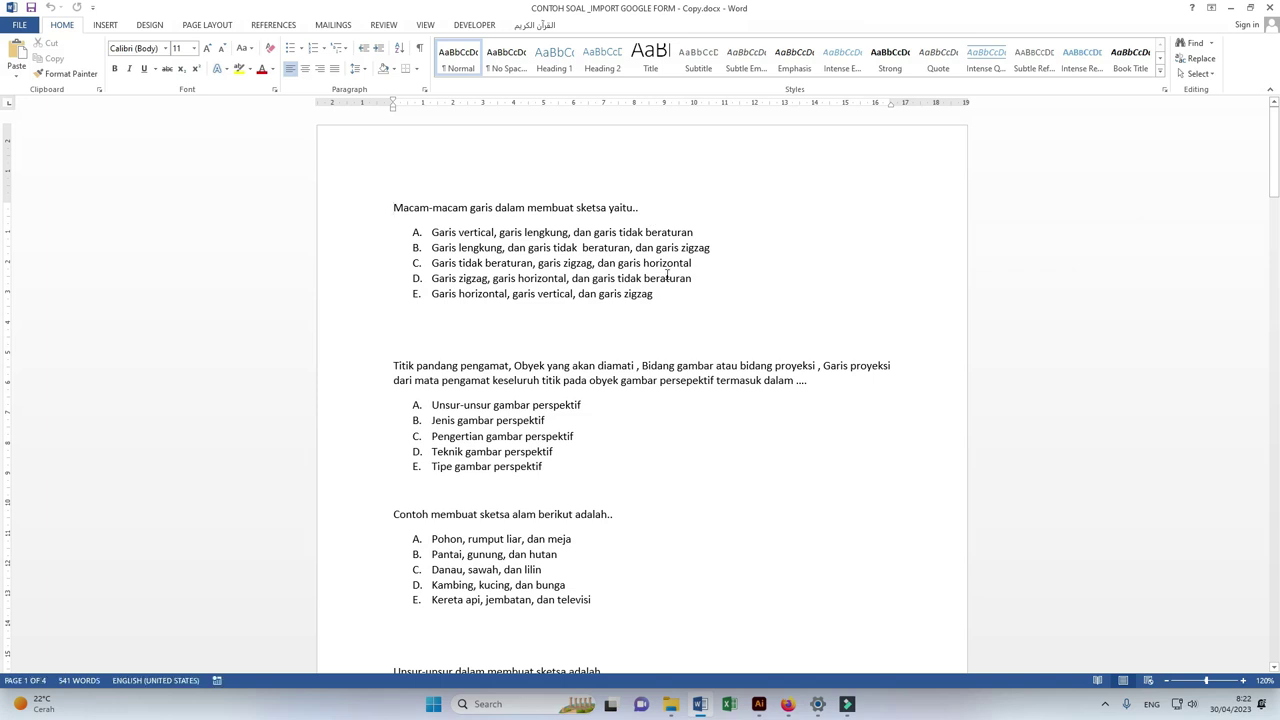
Step: Apply the A. B. C. numbering format to the first question's answer options and look through the remaining questions
{"action": "left_click_drag", "start_coordinate": [657, 207], "coordinate": [669, 207]}
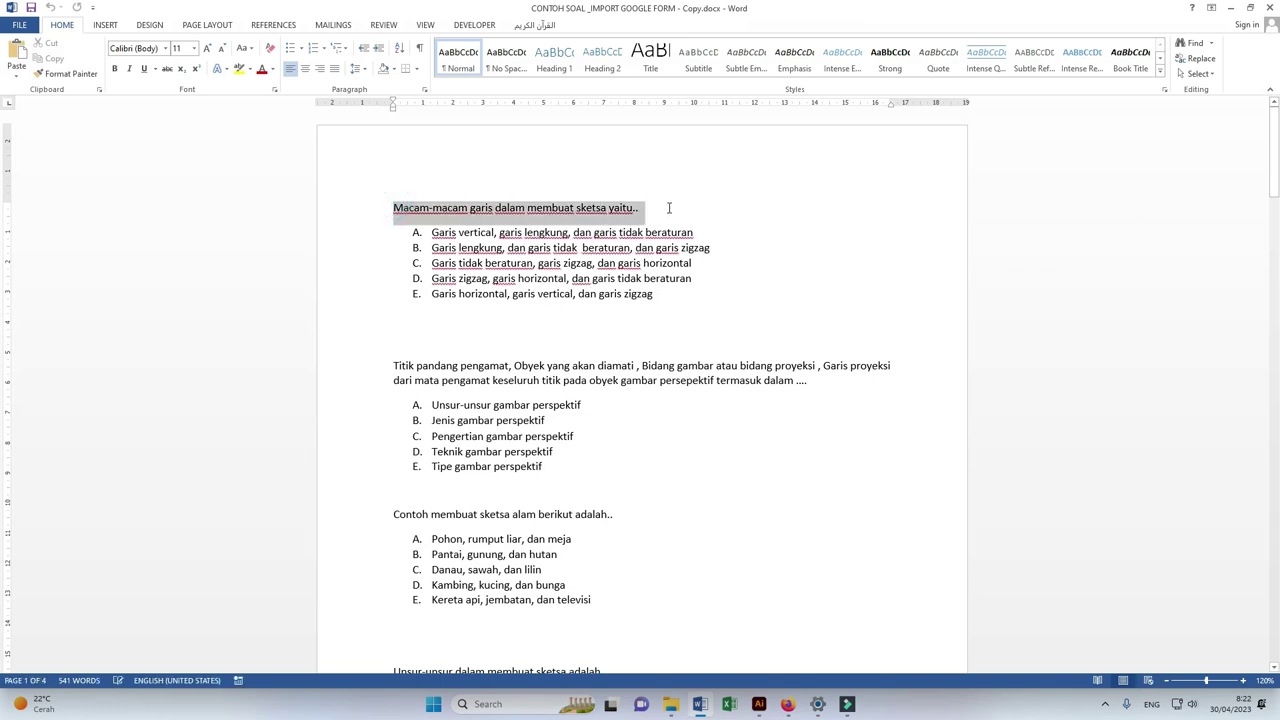
{"action": "left_click_drag", "start_coordinate": [667, 302], "coordinate": [420, 232]}
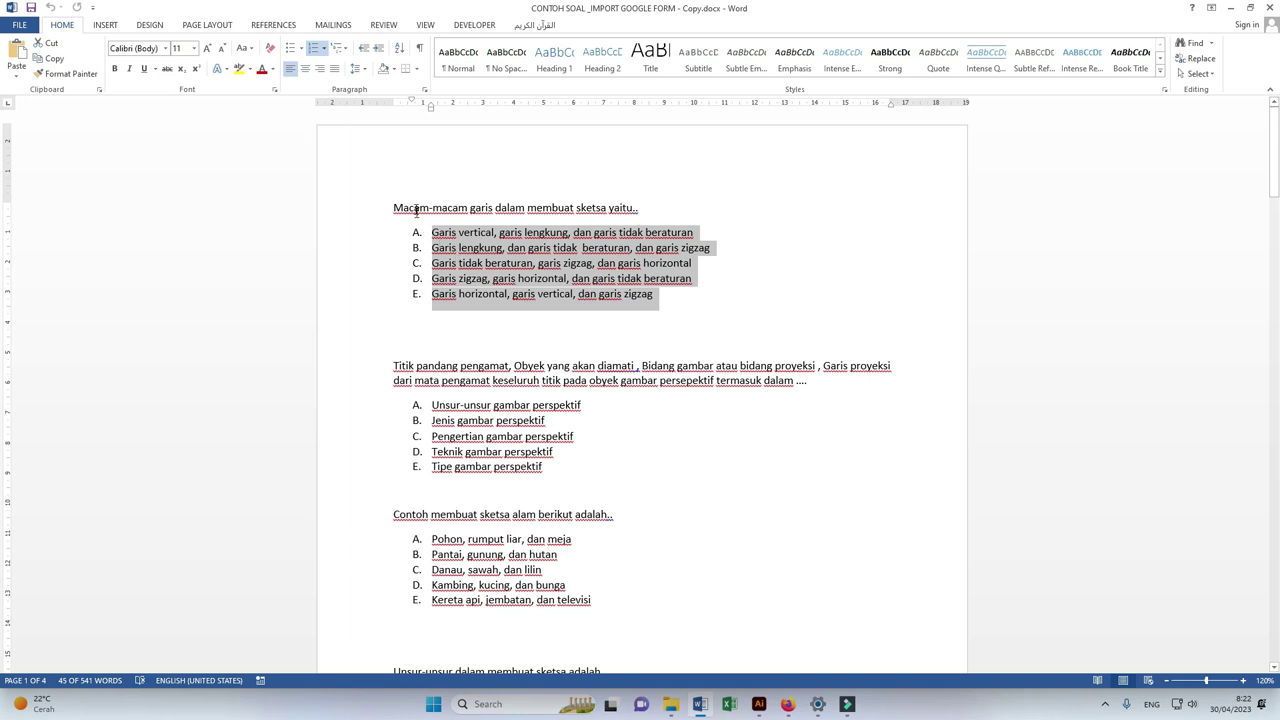
{"action": "left_click_drag", "start_coordinate": [663, 294], "coordinate": [432, 232]}
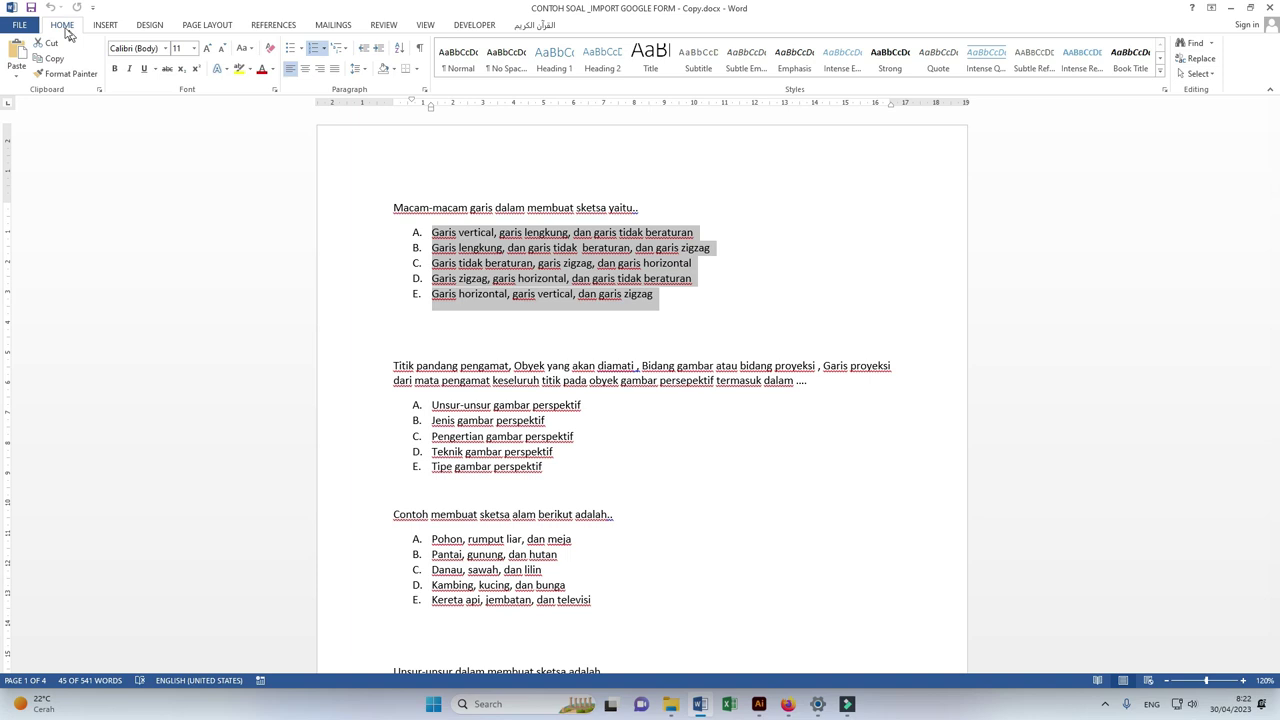
{"action": "left_click", "coordinate": [324, 48]}
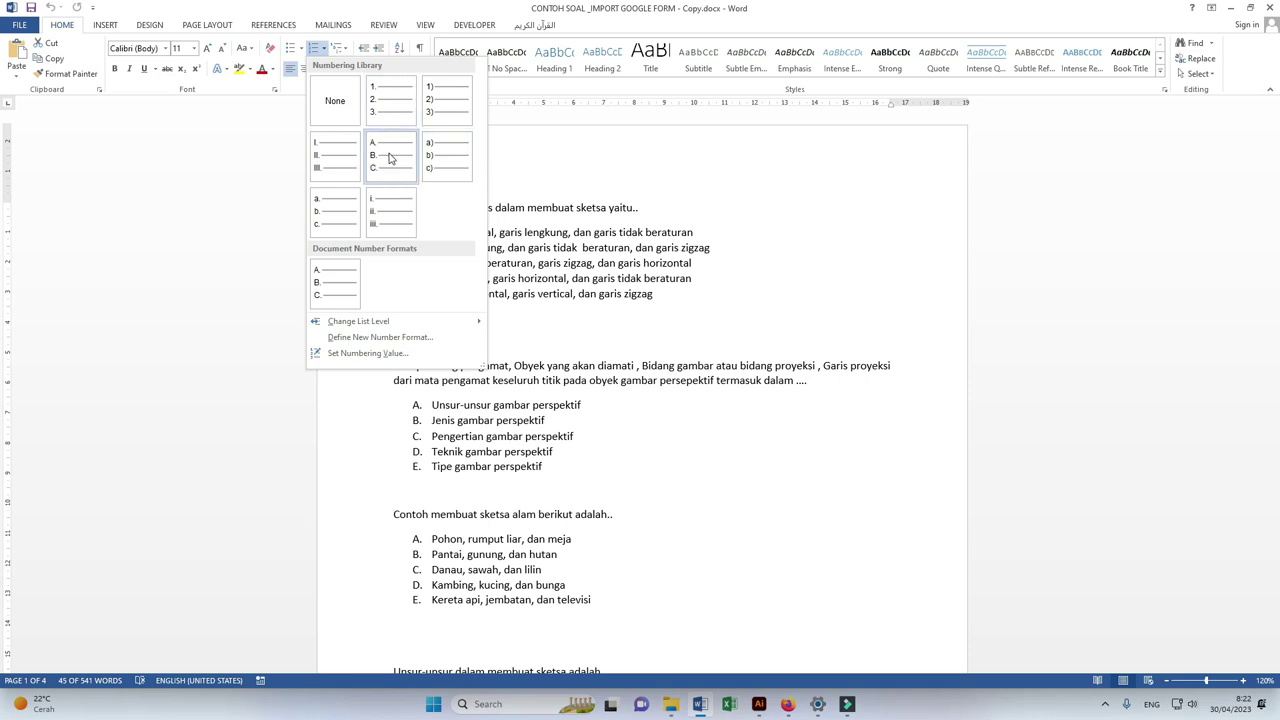
{"action": "left_click", "coordinate": [389, 158]}
{"action": "scroll", "coordinate": [640, 234], "scroll_direction": "down", "scroll_amount": 12}
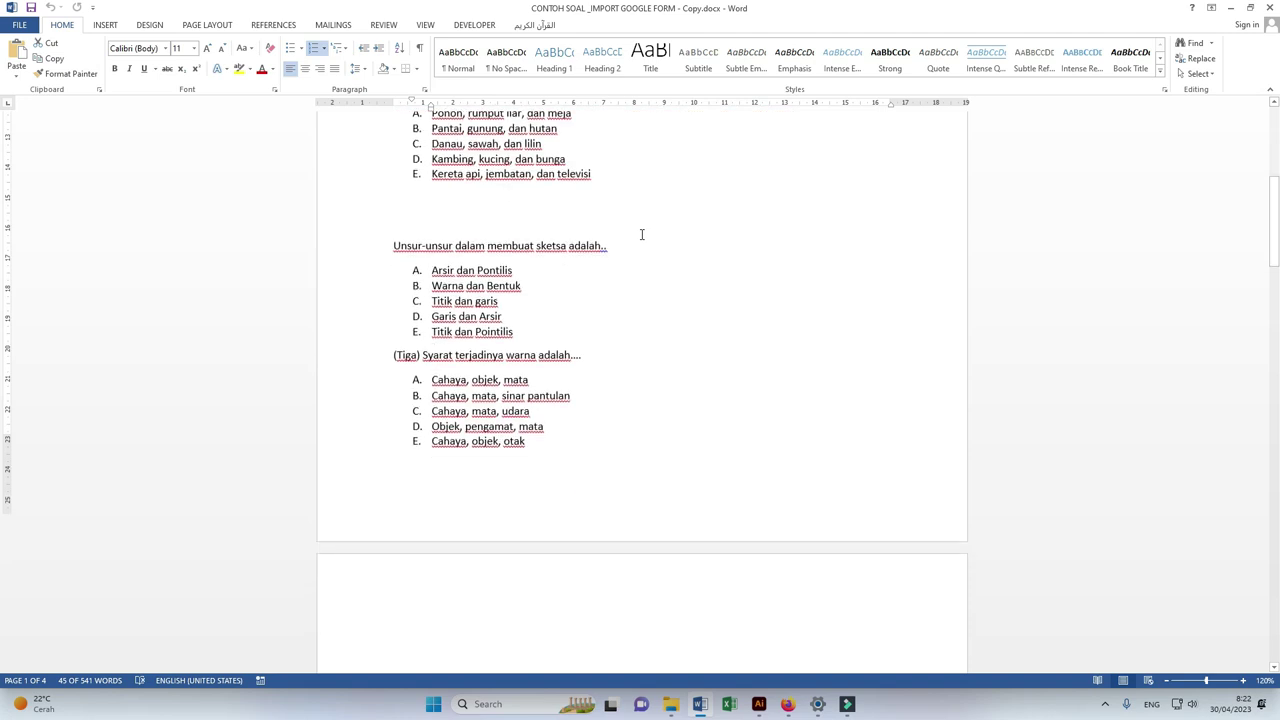
{"action": "left_click_drag", "start_coordinate": [1274, 270], "coordinate": [1269, 650]}
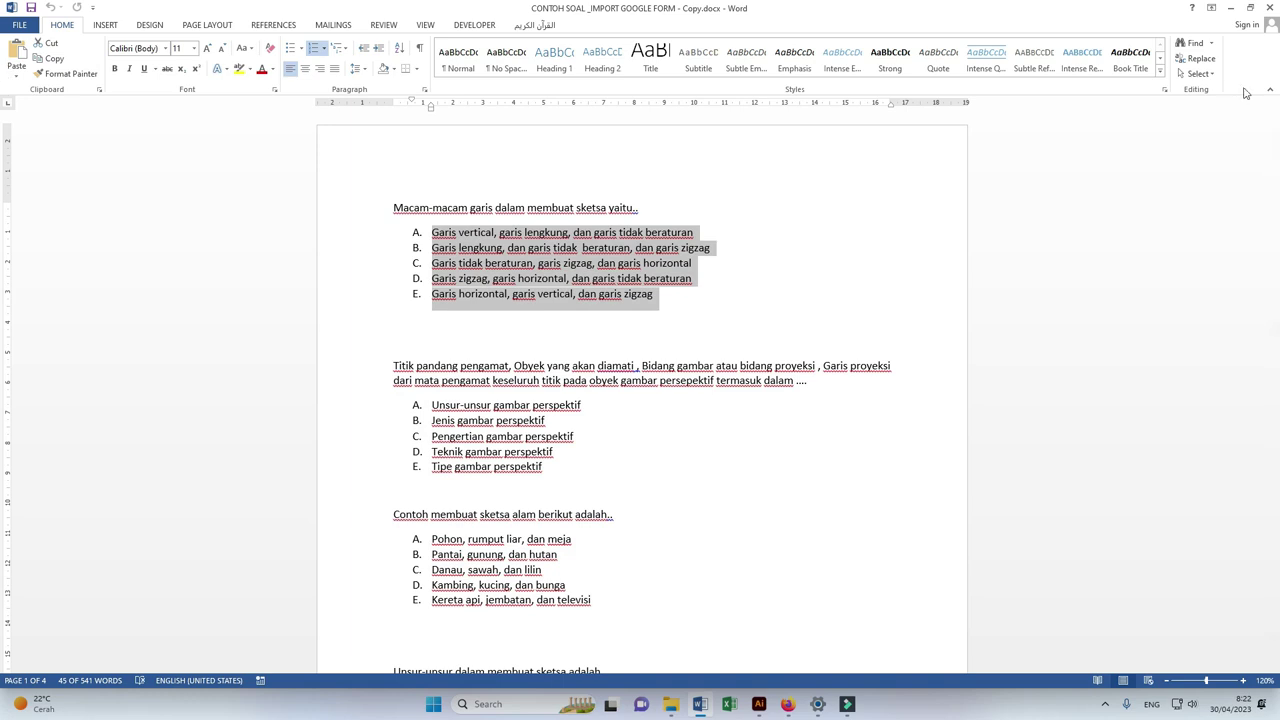
Step: Minimize Word and upload "CONTOH SOAL _IMPORT GOOGLE FORM - Copy.docx" from File Explorer to the Contoh Soal folder in Google Drive
{"action": "left_click", "coordinate": [1230, 8]}
{"action": "left_click", "coordinate": [506, 346]}
{"action": "left_click_drag", "start_coordinate": [320, 129], "coordinate": [481, 401]}
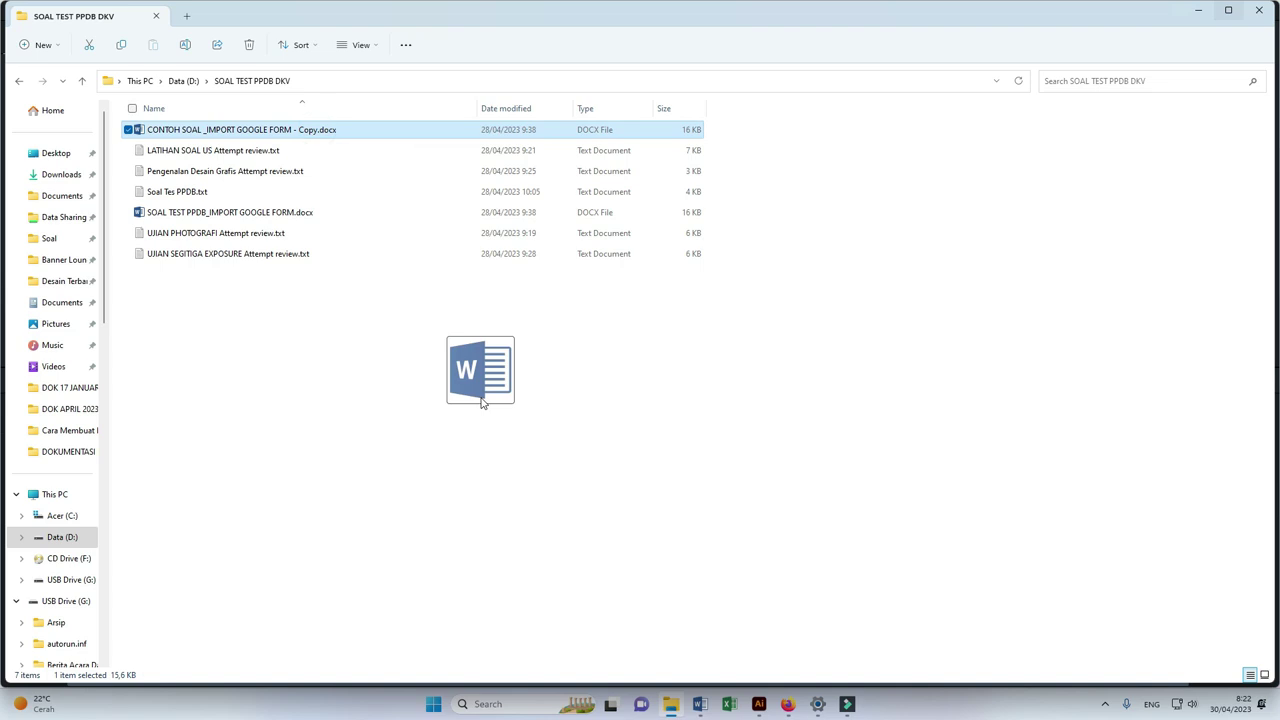
{"action": "key", "text": "alt+Tab"}
{"action": "key", "text": "alt+Tab"}
{"action": "key", "text": "alt+Tab"}
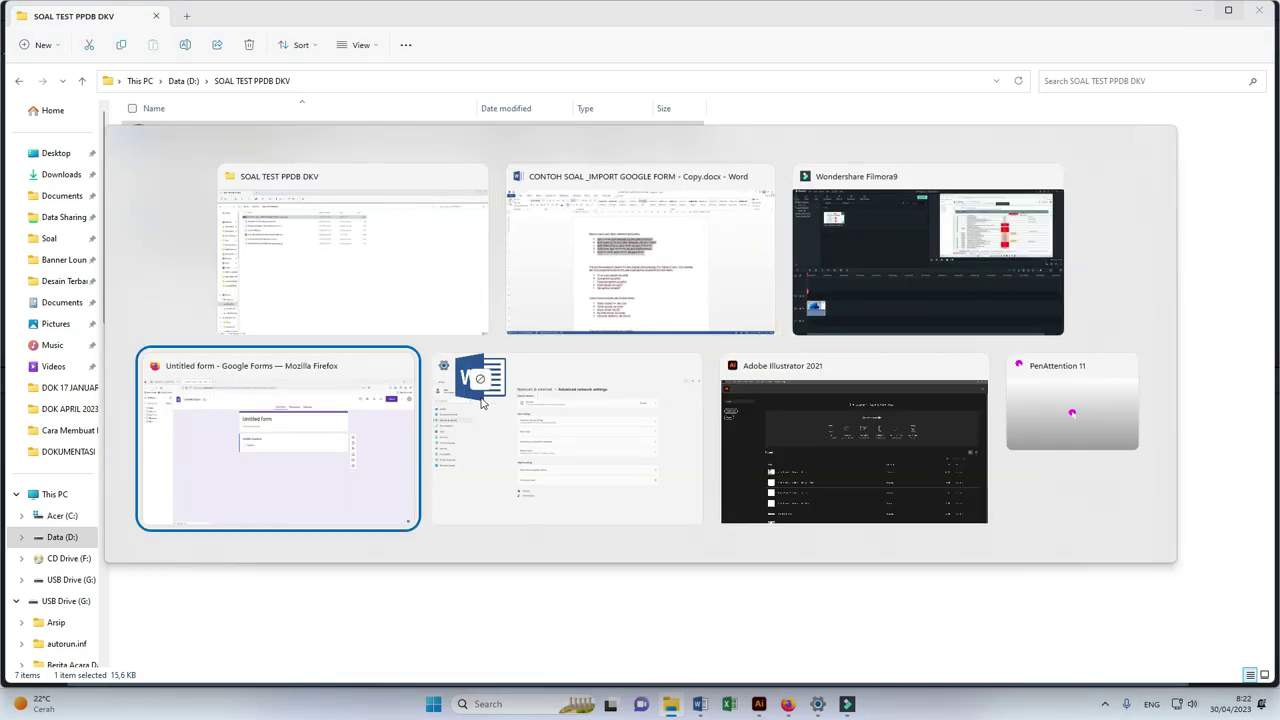
{"action": "left_click_drag", "start_coordinate": [481, 401], "coordinate": [535, 309]}
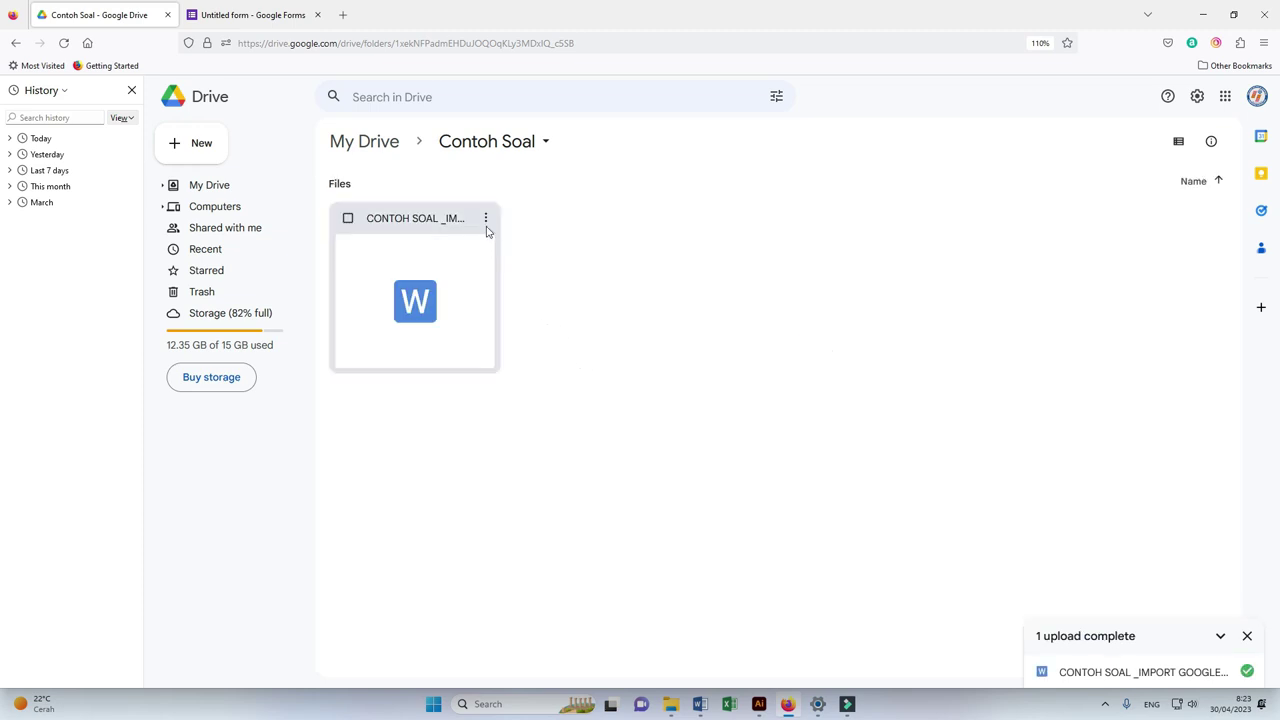
Step: Open the uploaded Word file in Google Docs, save it as a Google Docs document, and close the original .docx
{"action": "double_click", "coordinate": [421, 285]}
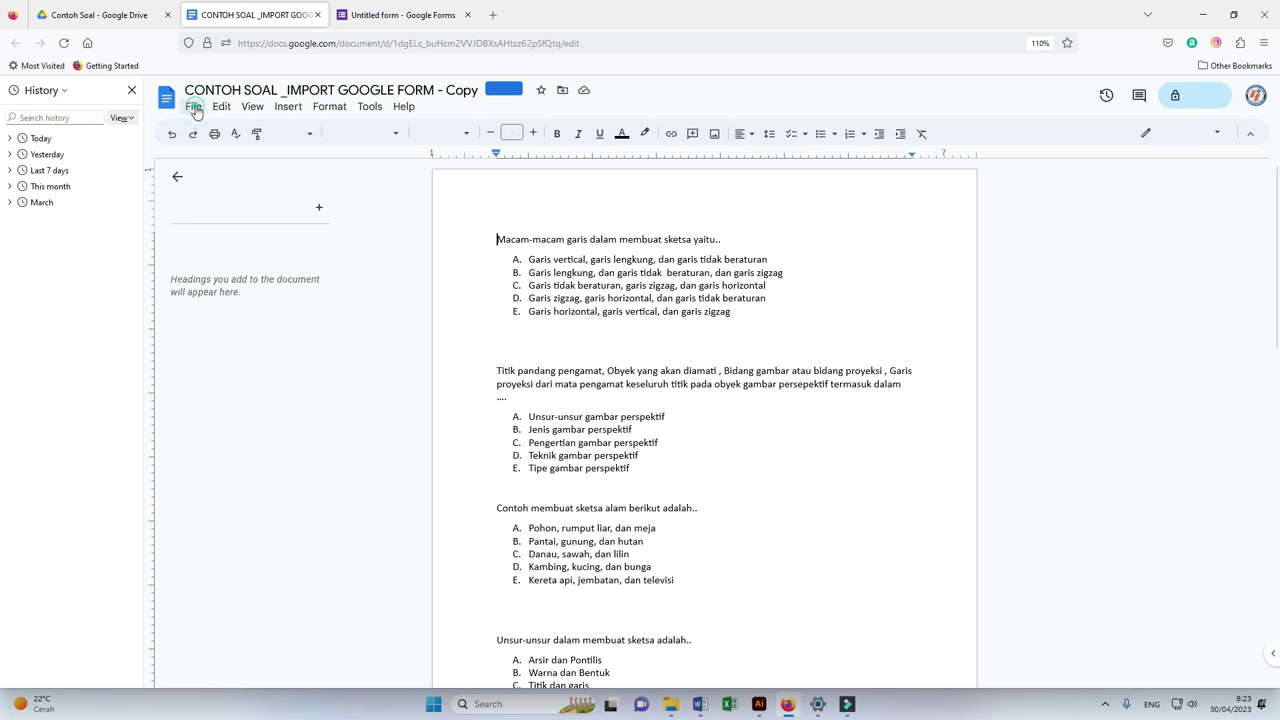
{"action": "left_click", "coordinate": [194, 106]}
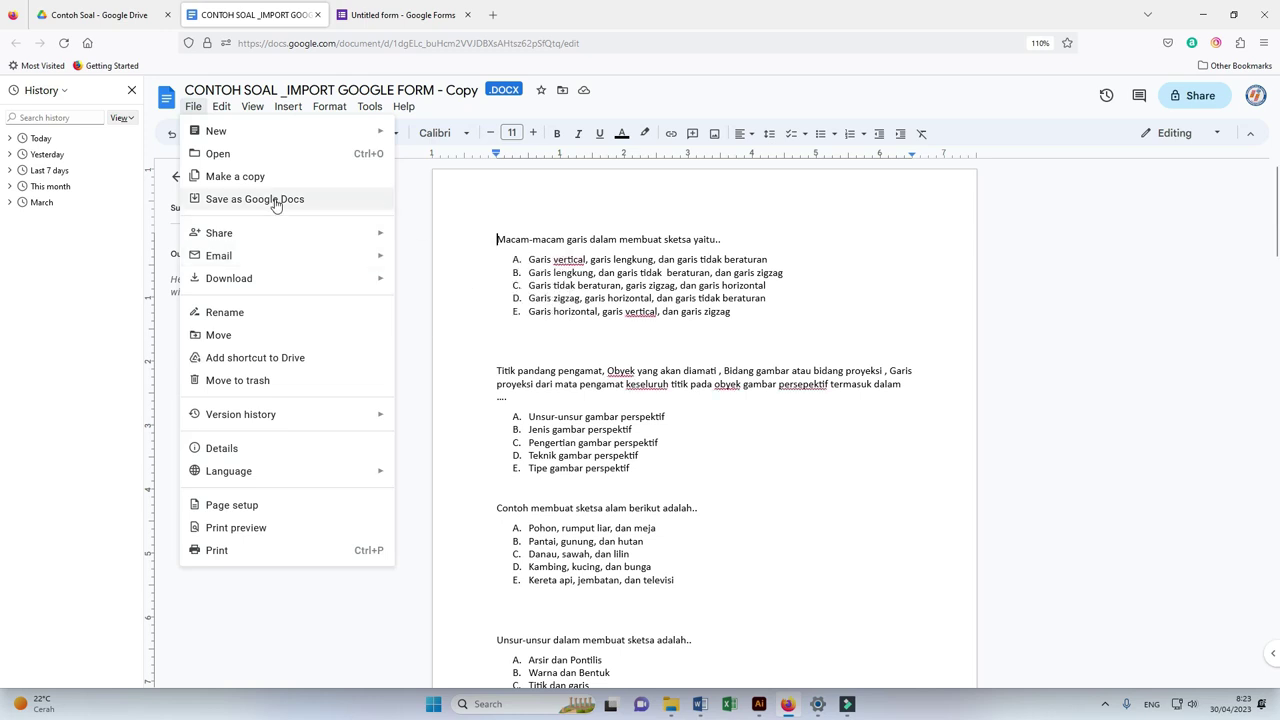
{"action": "left_click", "coordinate": [277, 204]}
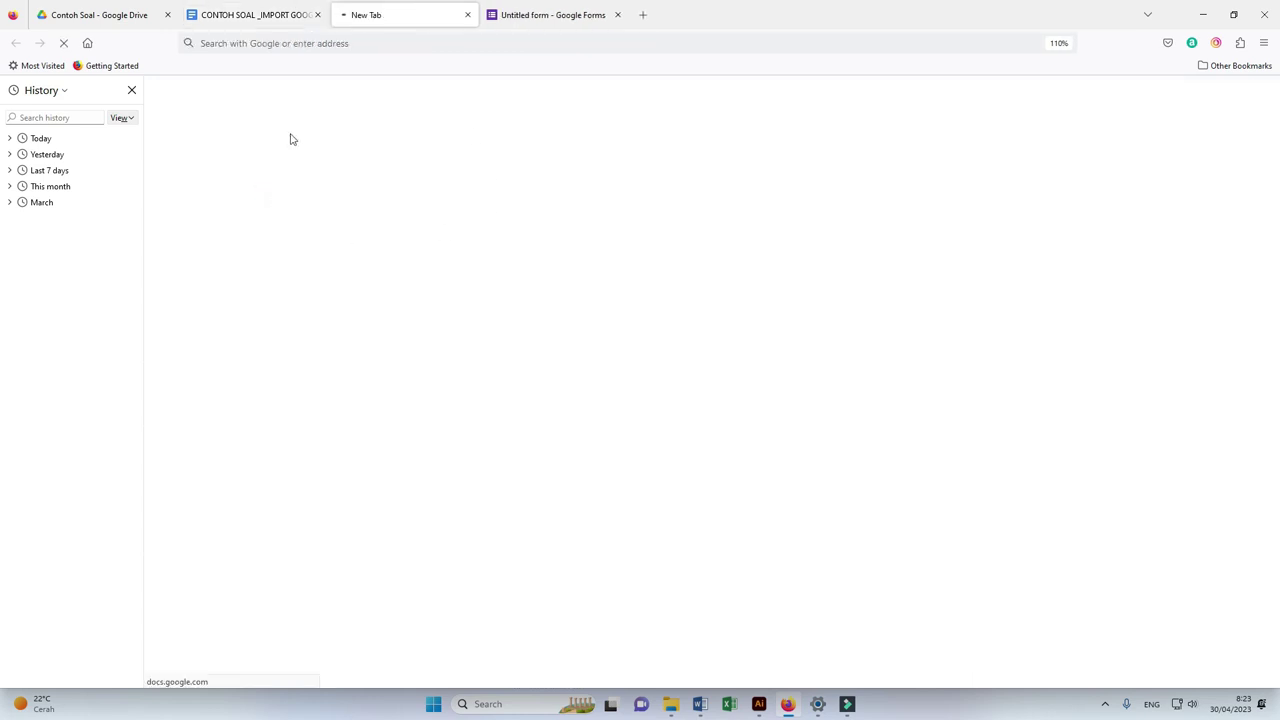
{"action": "left_click", "coordinate": [285, 15]}
{"action": "left_click", "coordinate": [317, 15]}
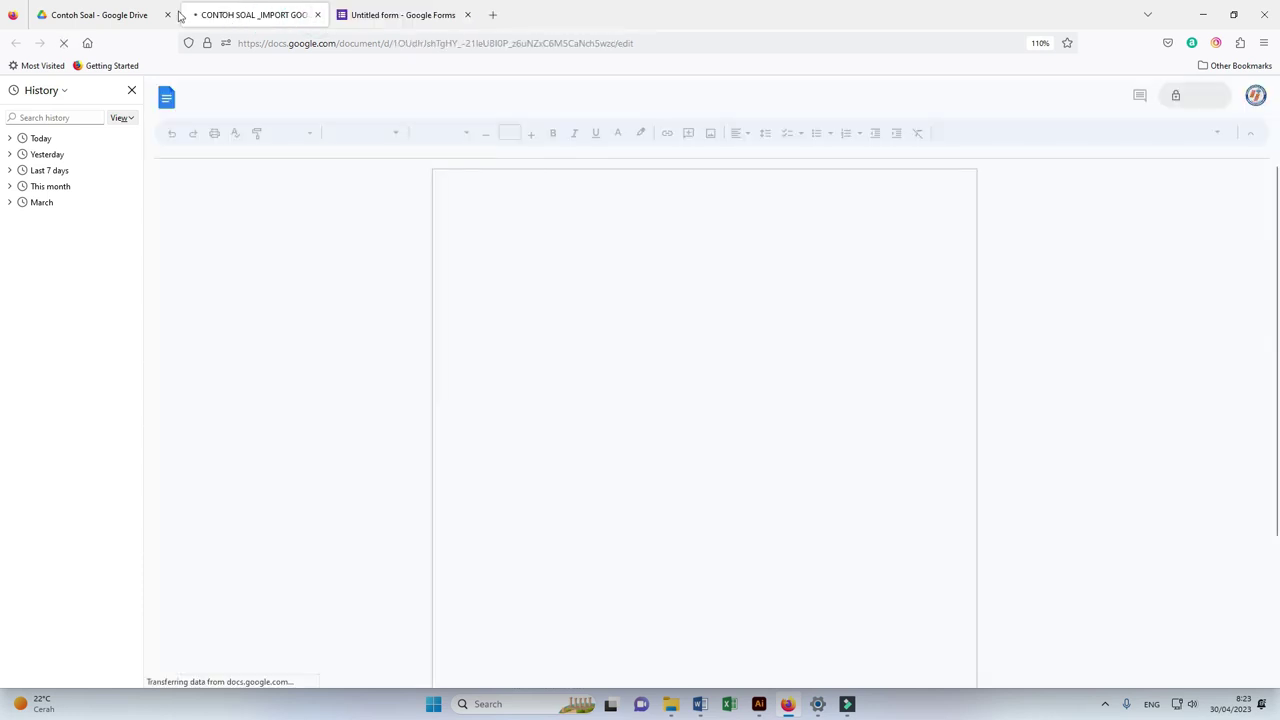
Step: Return to the Contoh Soal folder in Drive and compare the Word file with its Google Docs version
{"action": "left_click", "coordinate": [137, 16]}
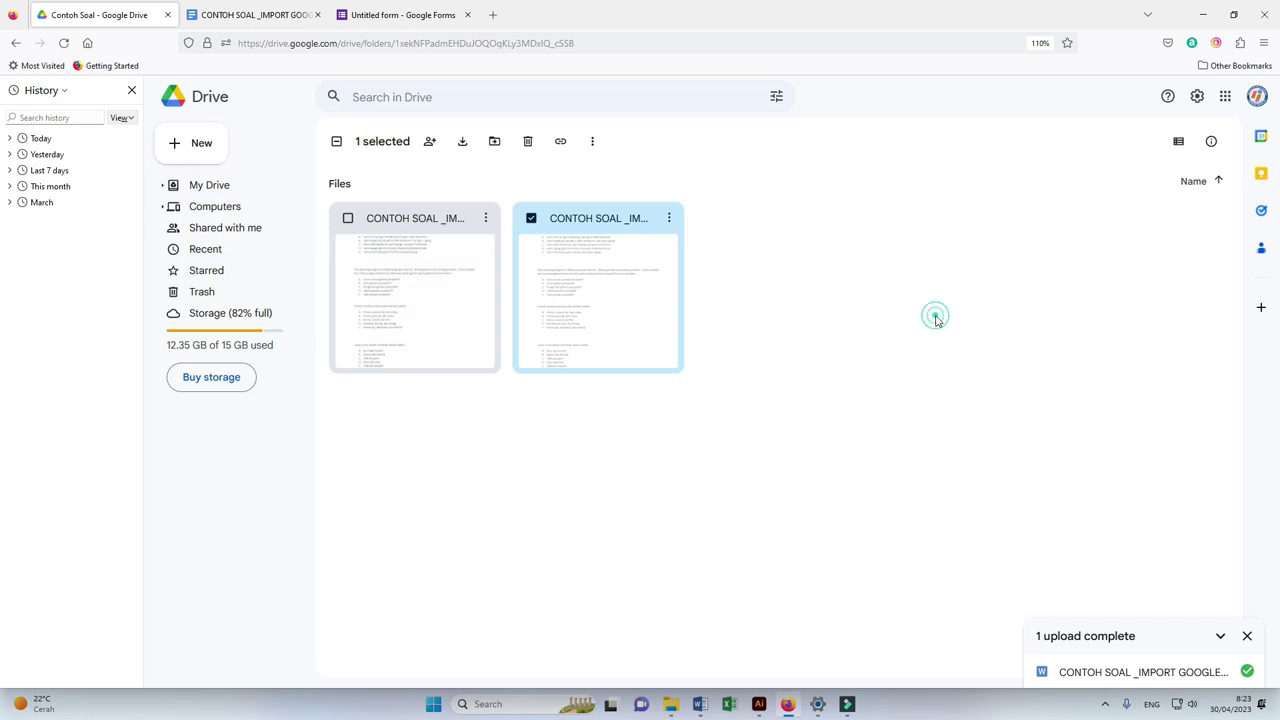
{"action": "left_click", "coordinate": [649, 503]}
{"action": "left_click", "coordinate": [540, 545]}
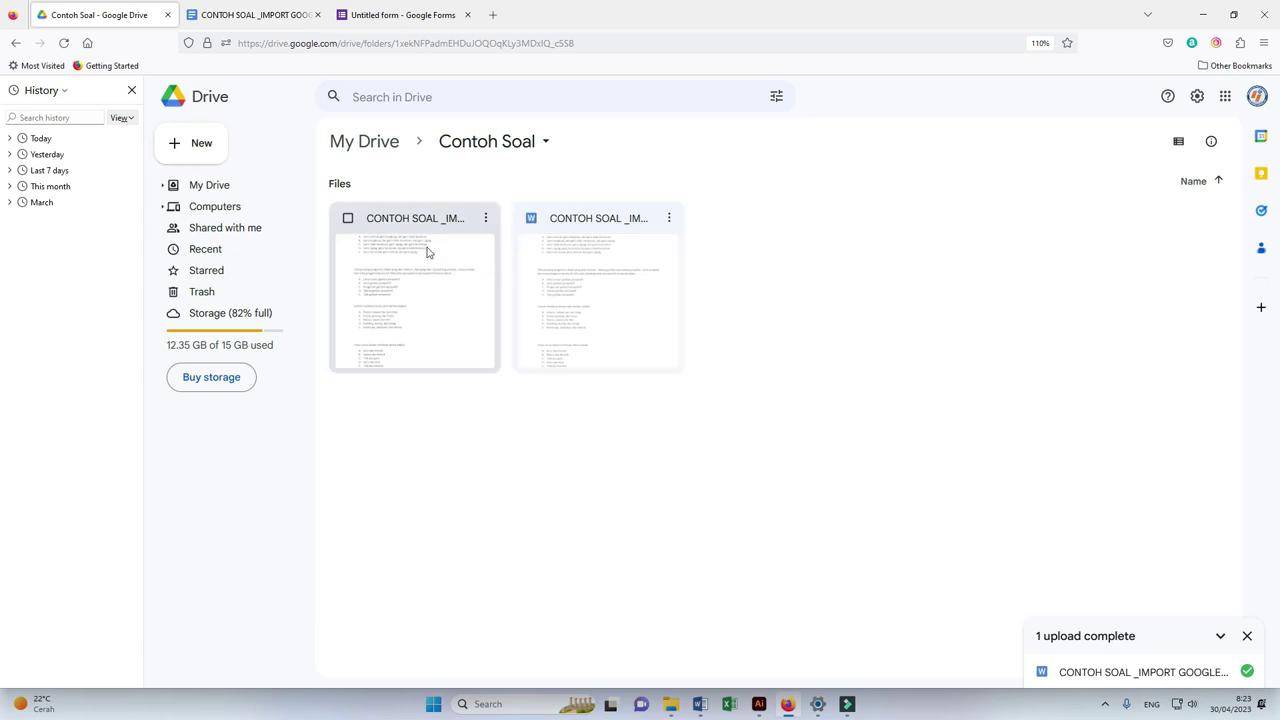
Step: Switch to the untitled form and set its title to "Contoh Soal Google Doc"
{"action": "left_click", "coordinate": [400, 14]}
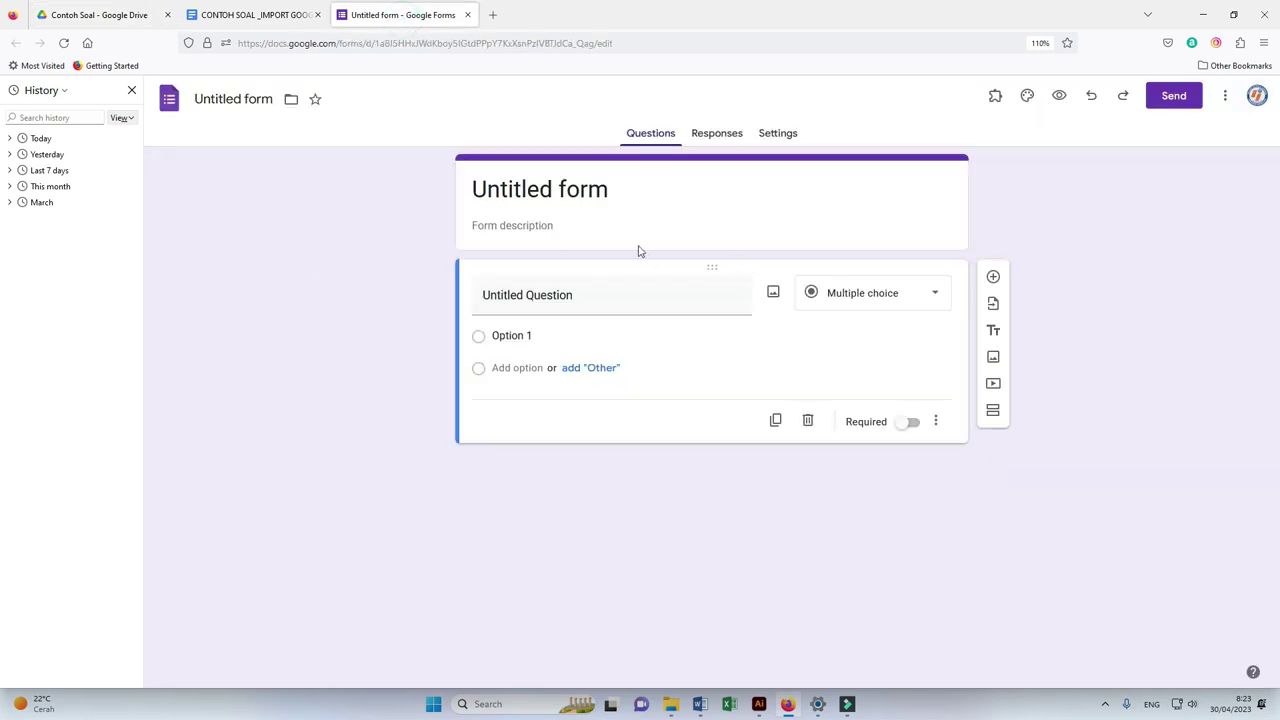
{"action": "left_click", "coordinate": [555, 193]}
{"action": "key", "text": "ctrl+a"}
{"action": "type", "text": "Contoh Soal"}
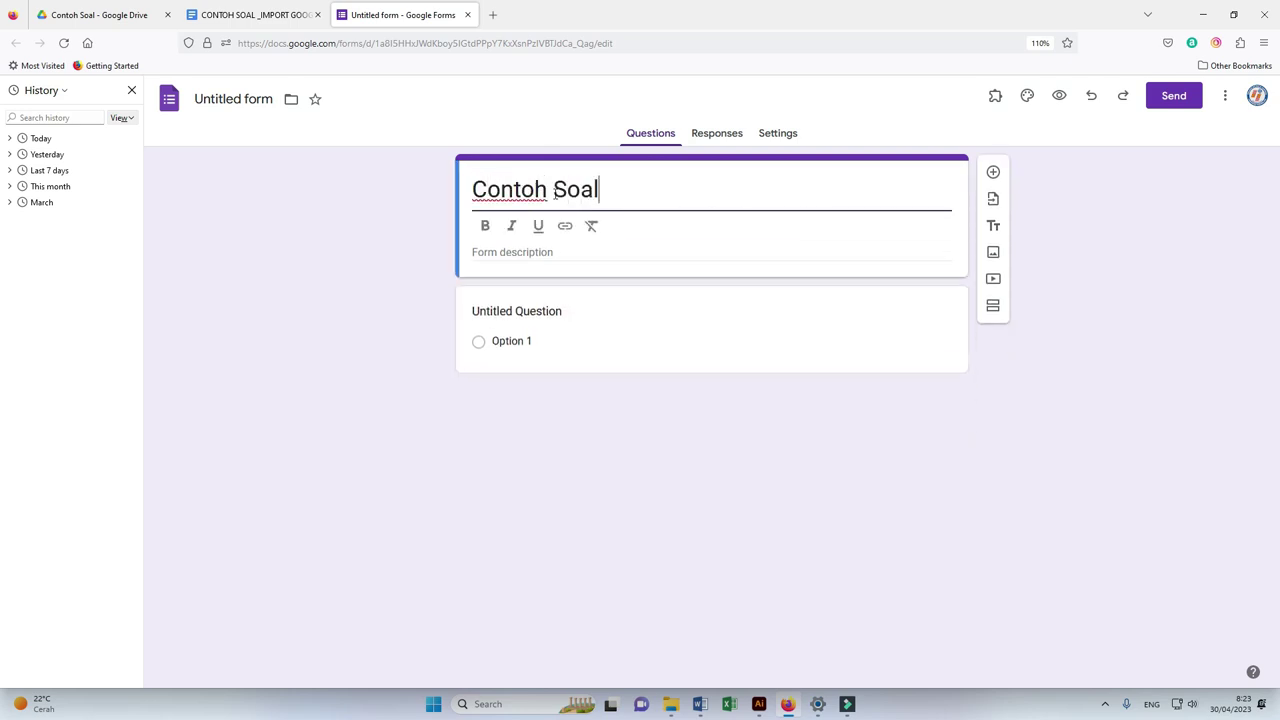
{"action": "type", "text": " Google Doc"}
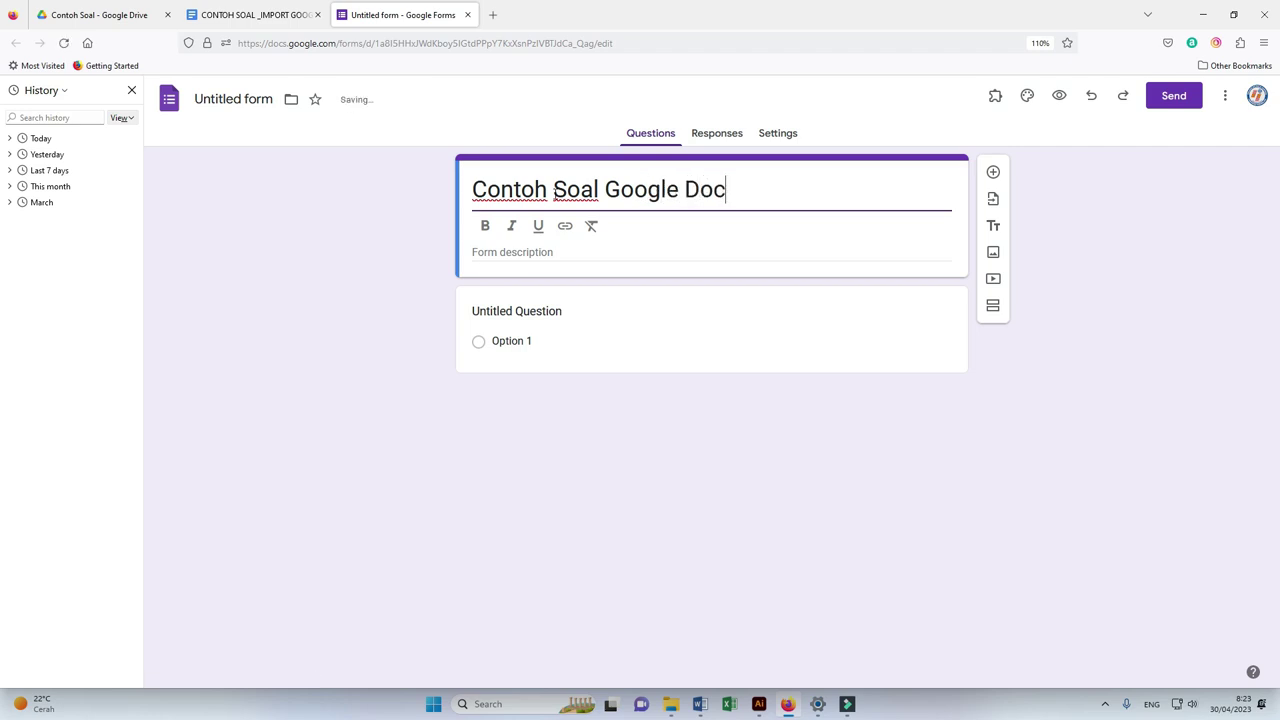
Step: Check the add-ons available in the form and open the marketplace to get more add-ons
{"action": "left_click", "coordinate": [995, 98]}
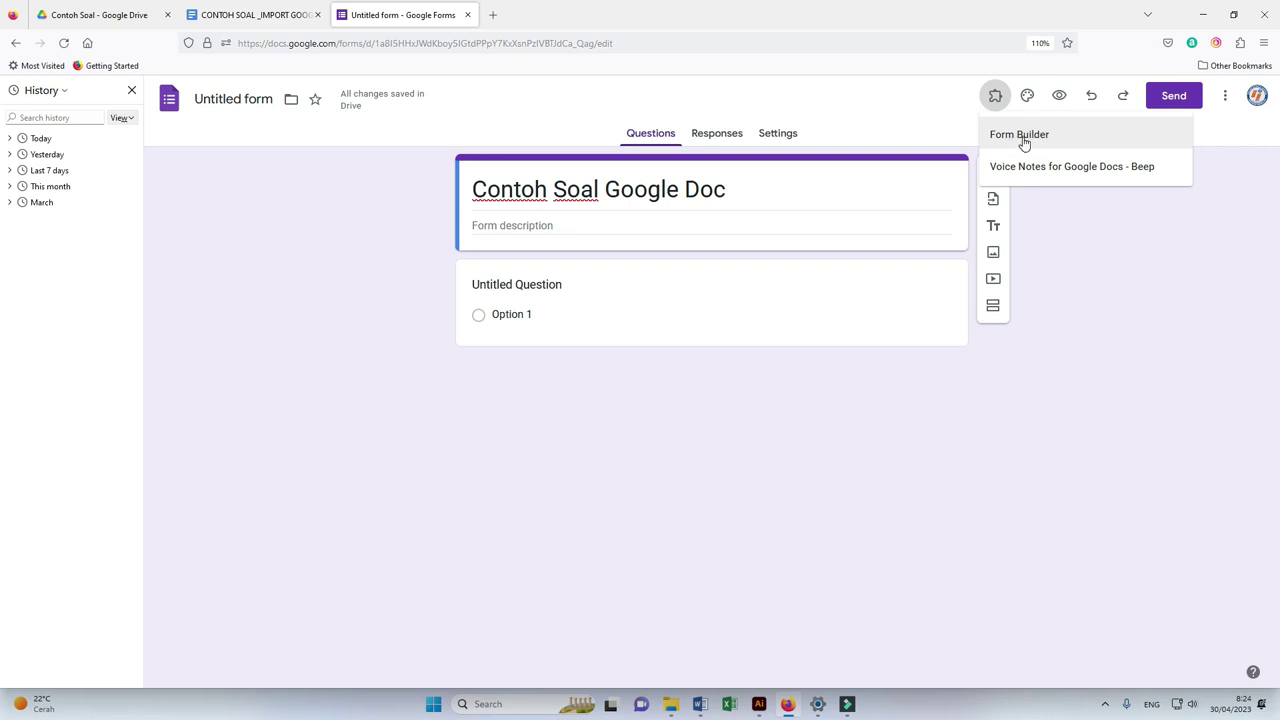
{"action": "left_click", "coordinate": [1228, 97]}
{"action": "left_click", "coordinate": [1228, 97]}
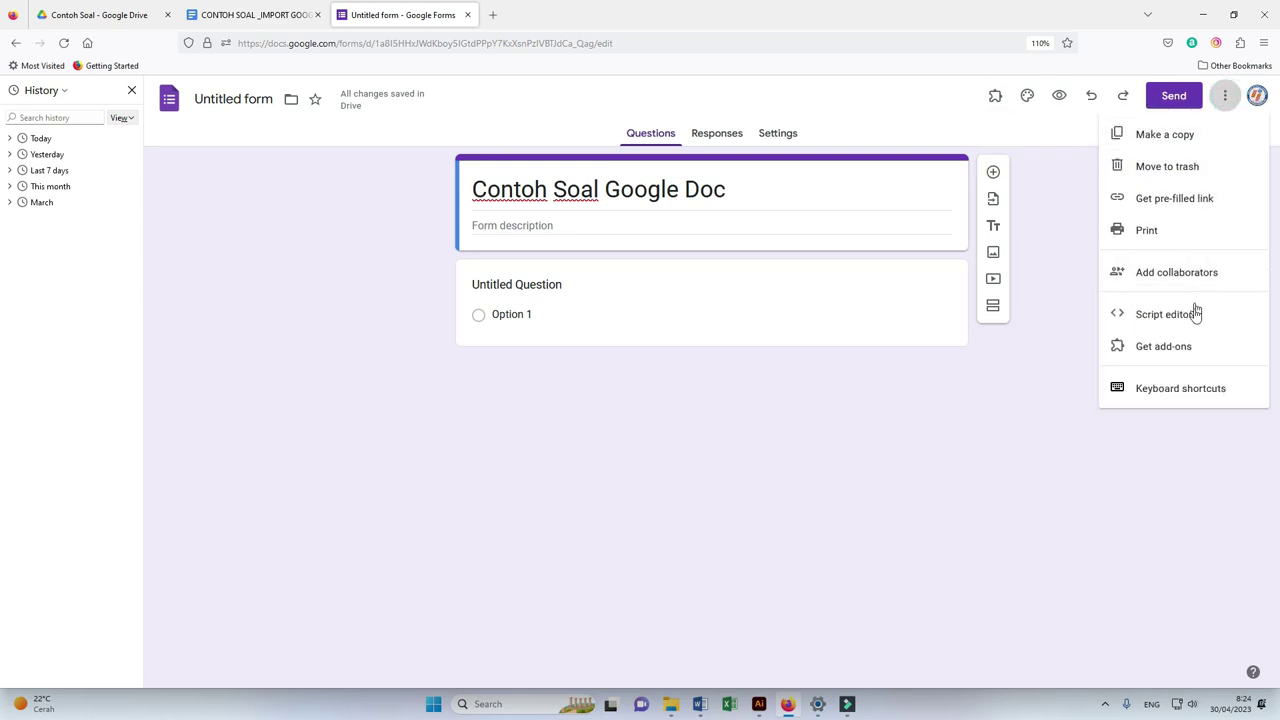
{"action": "left_click", "coordinate": [1194, 347]}
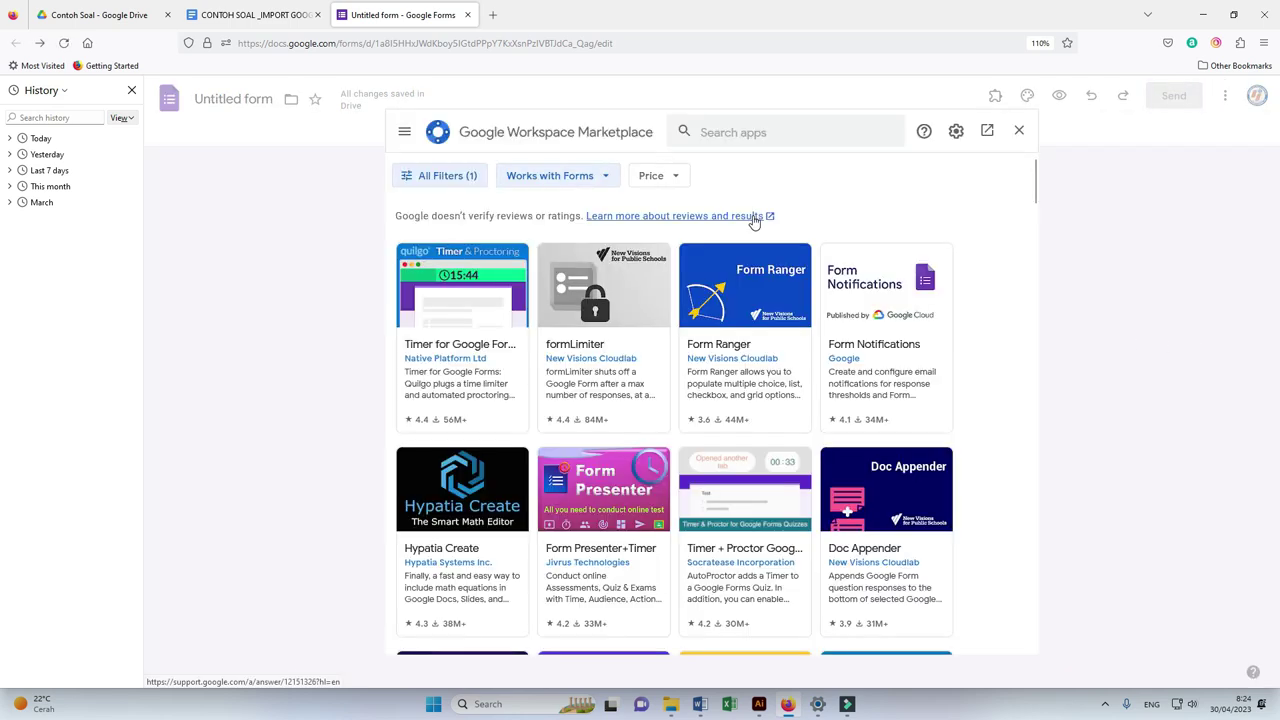
Step: Search the Google Workspace Marketplace for Form Builder, look over the matching add-ons and close the marketplace
{"action": "left_click", "coordinate": [710, 131]}
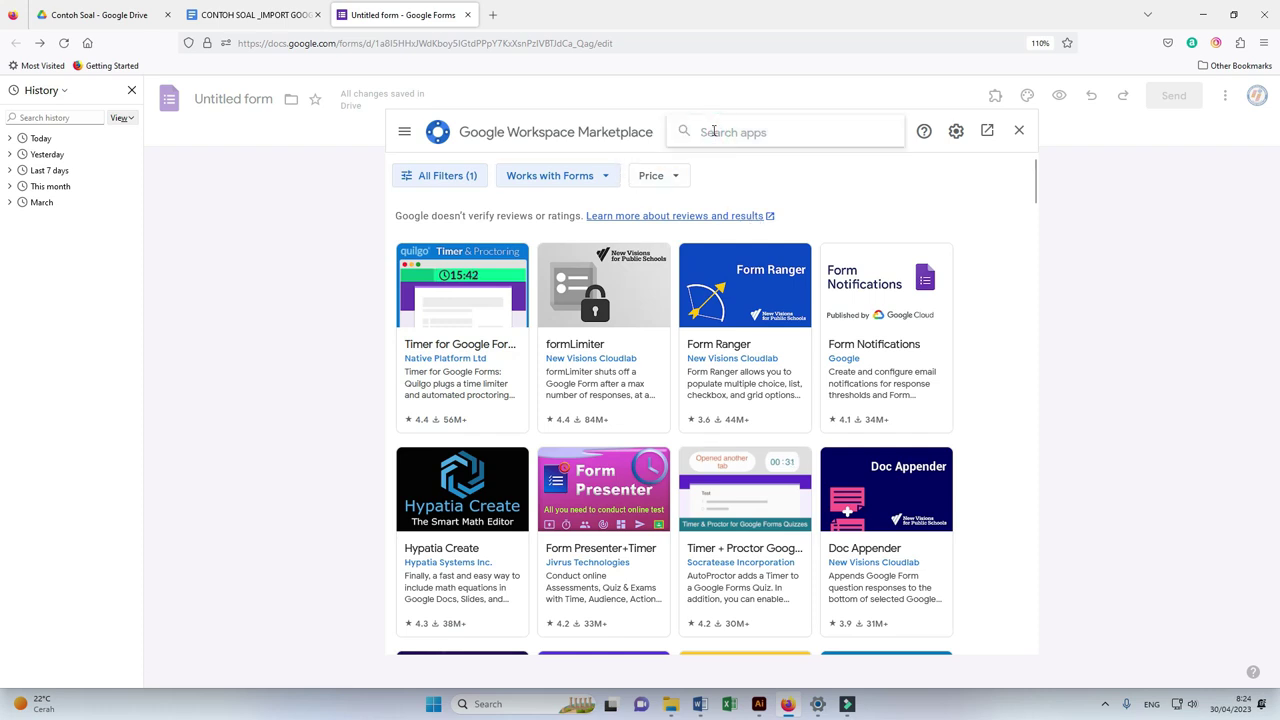
{"action": "type", "text": "fo"}
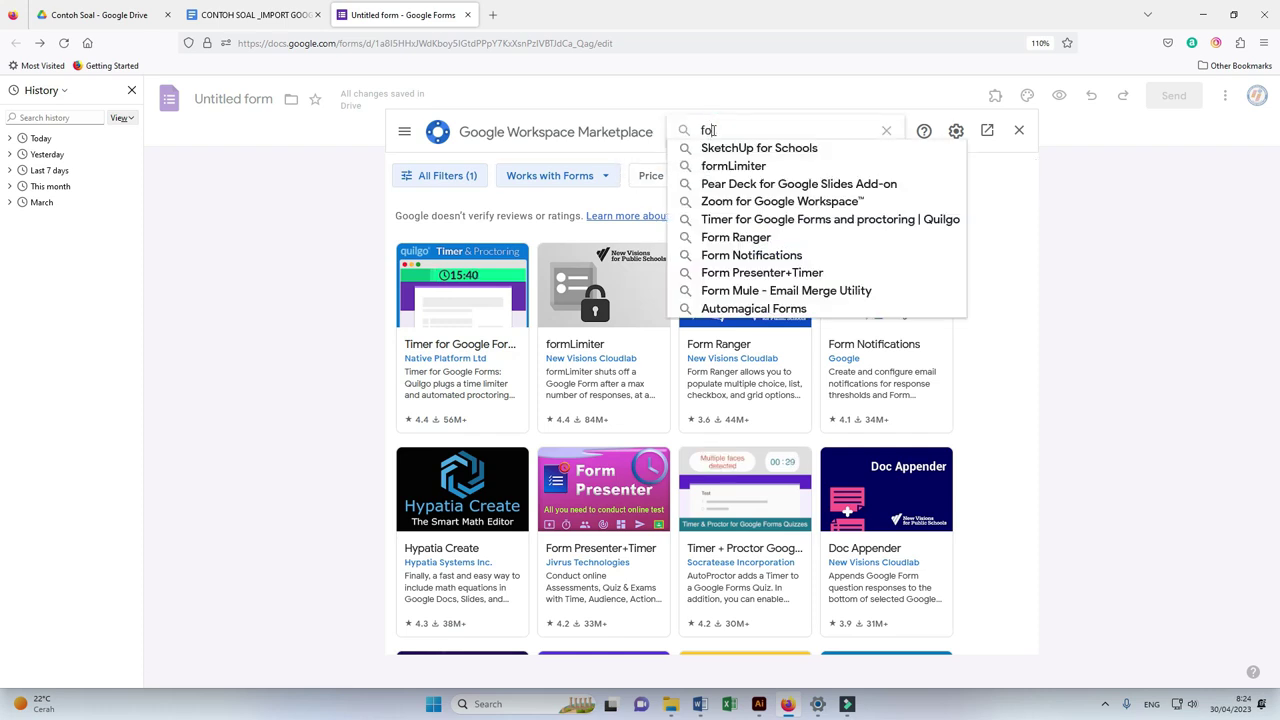
{"action": "type", "text": "rom"}
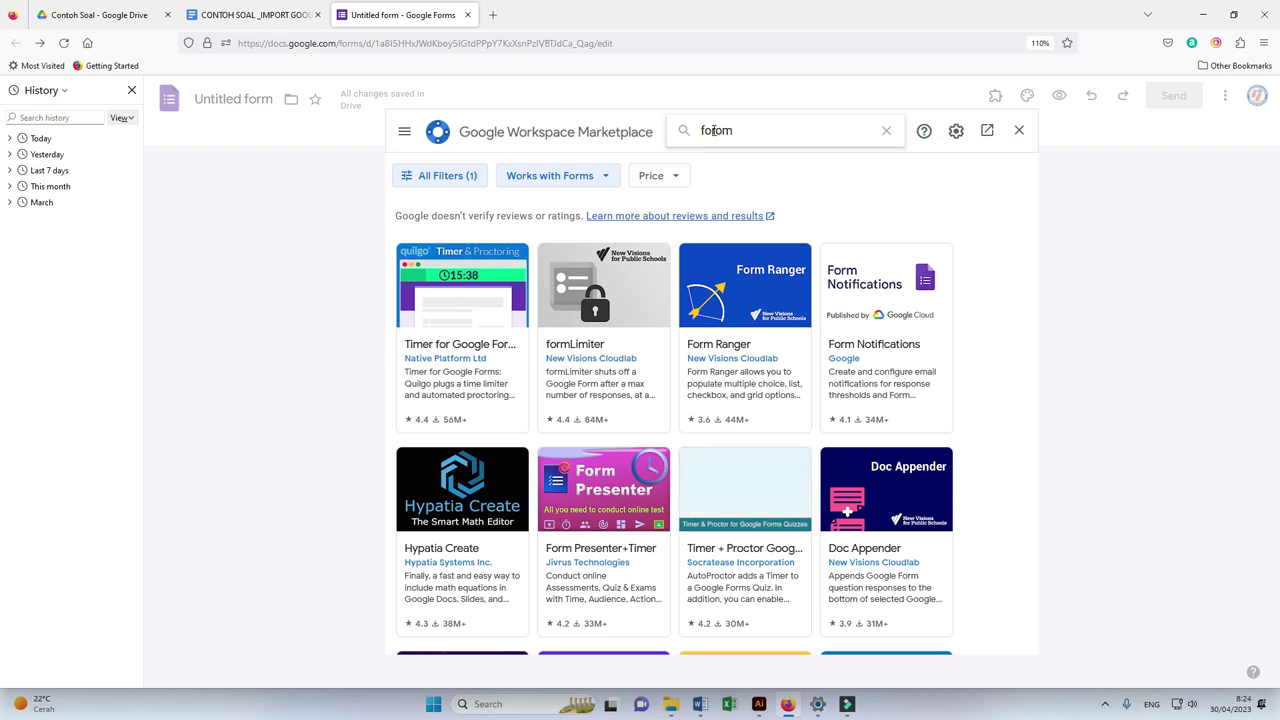
{"action": "key", "text": "BackSpace"}
{"action": "key", "text": "BackSpace"}
{"action": "key", "text": "BackSpace"}
{"action": "type", "text": "rm bu"}
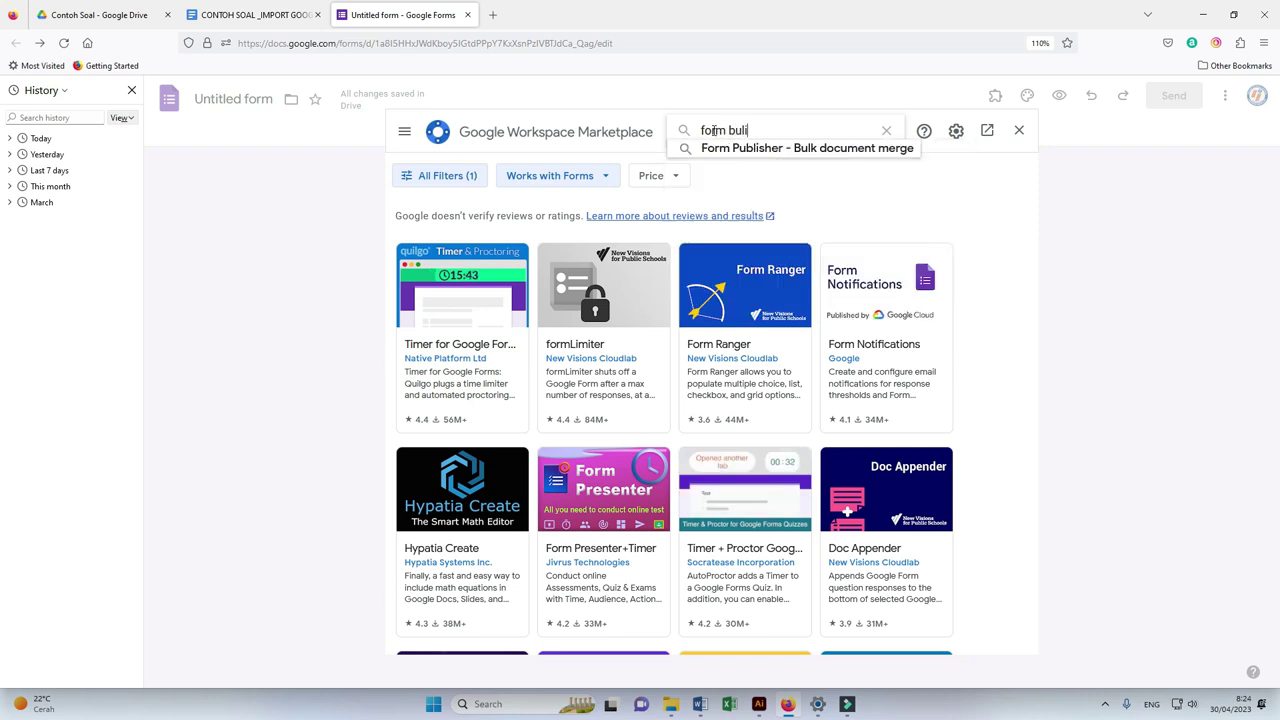
{"action": "type", "text": "i"}
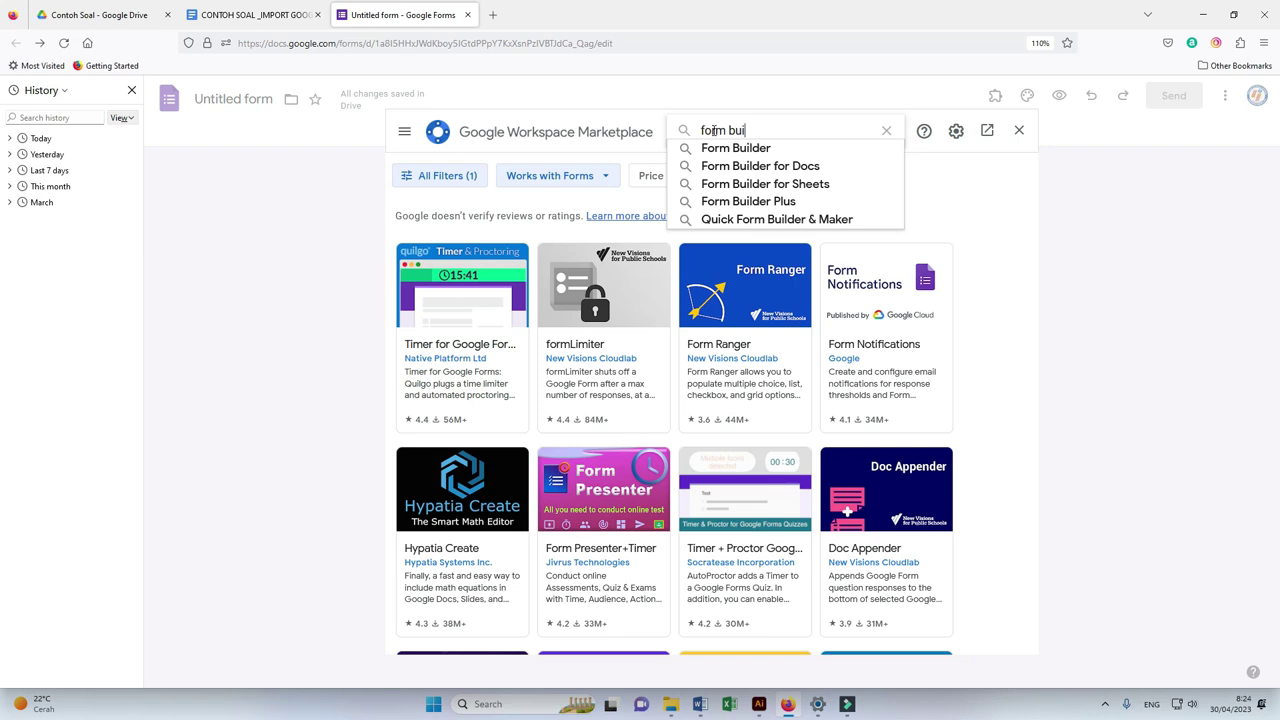
{"action": "left_click", "coordinate": [737, 149]}
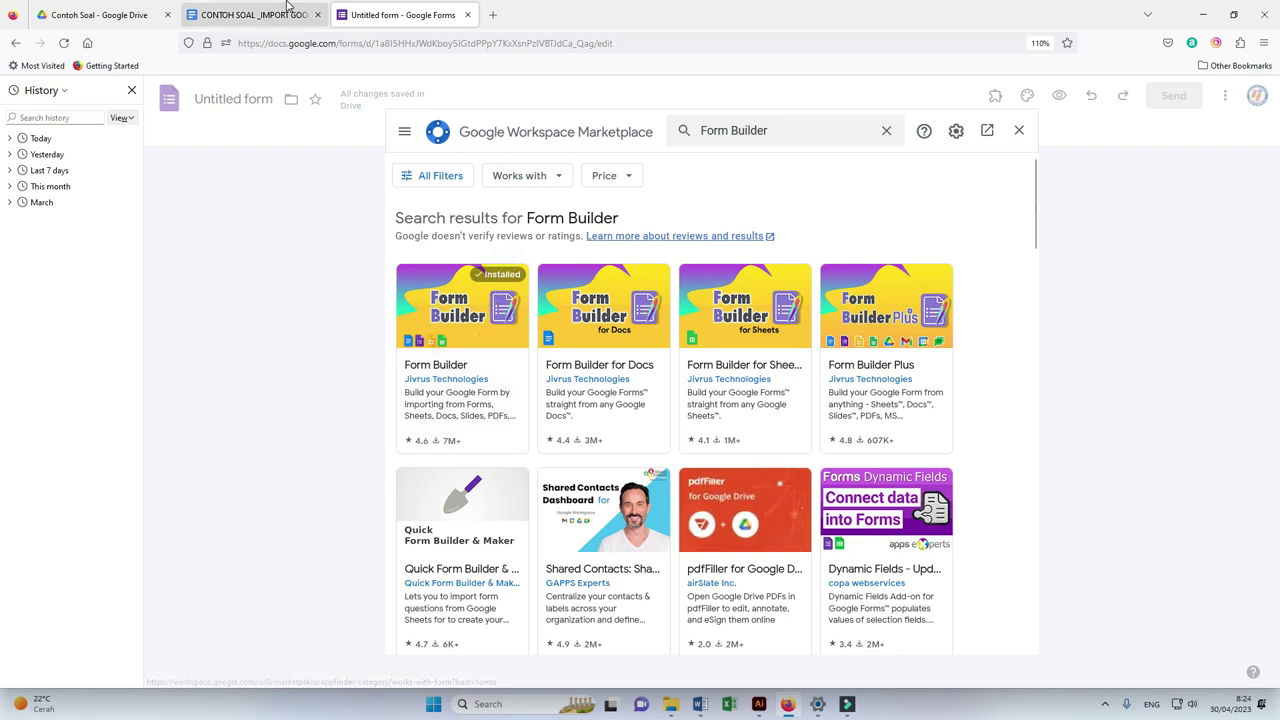
{"action": "left_click", "coordinate": [1020, 131]}
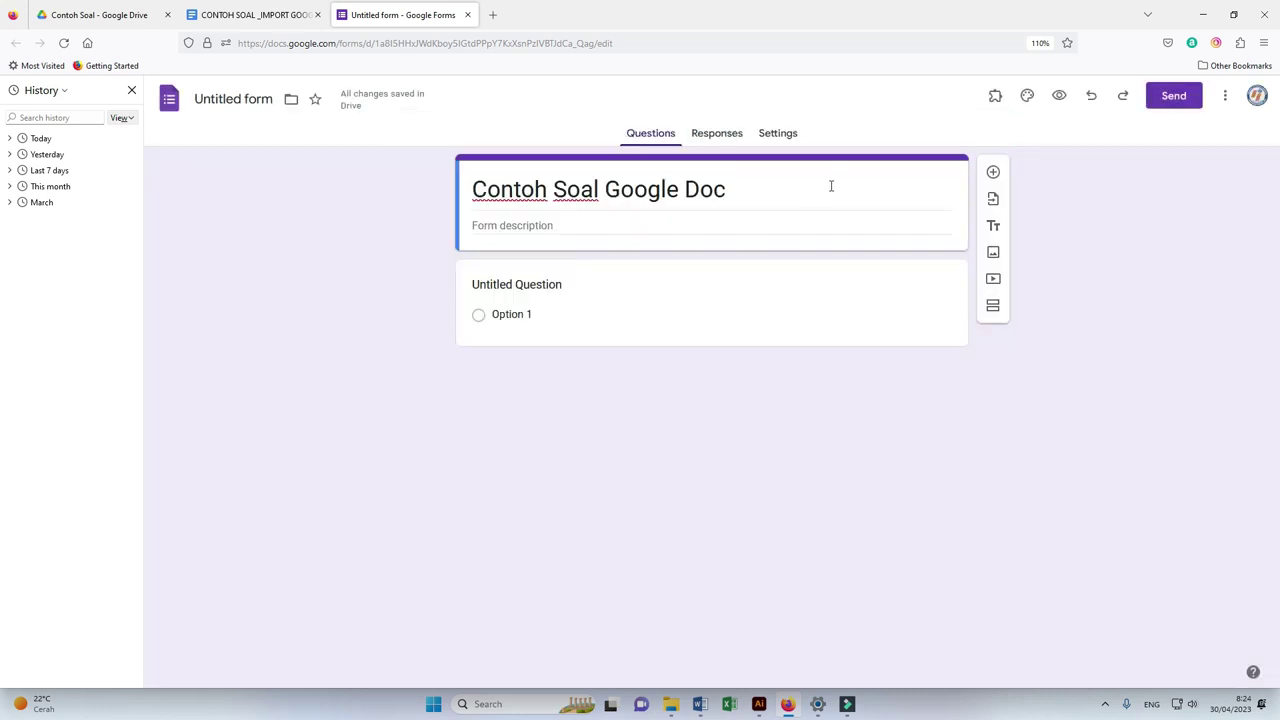
Step: Copy the form's title and use it to rename the untitled form file "Contoh Soal Google Doc"
{"action": "left_click", "coordinate": [735, 198]}
{"action": "left_click_drag", "start_coordinate": [743, 194], "coordinate": [423, 197]}
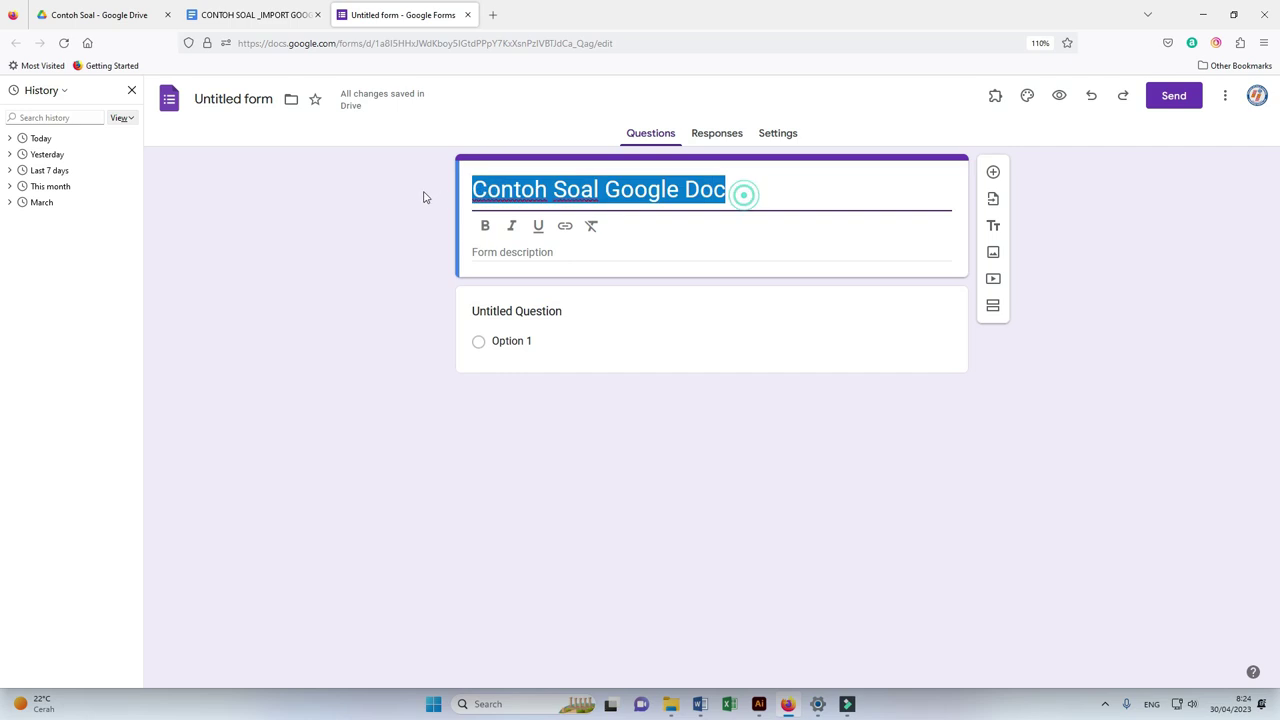
{"action": "right_click", "coordinate": [508, 194]}
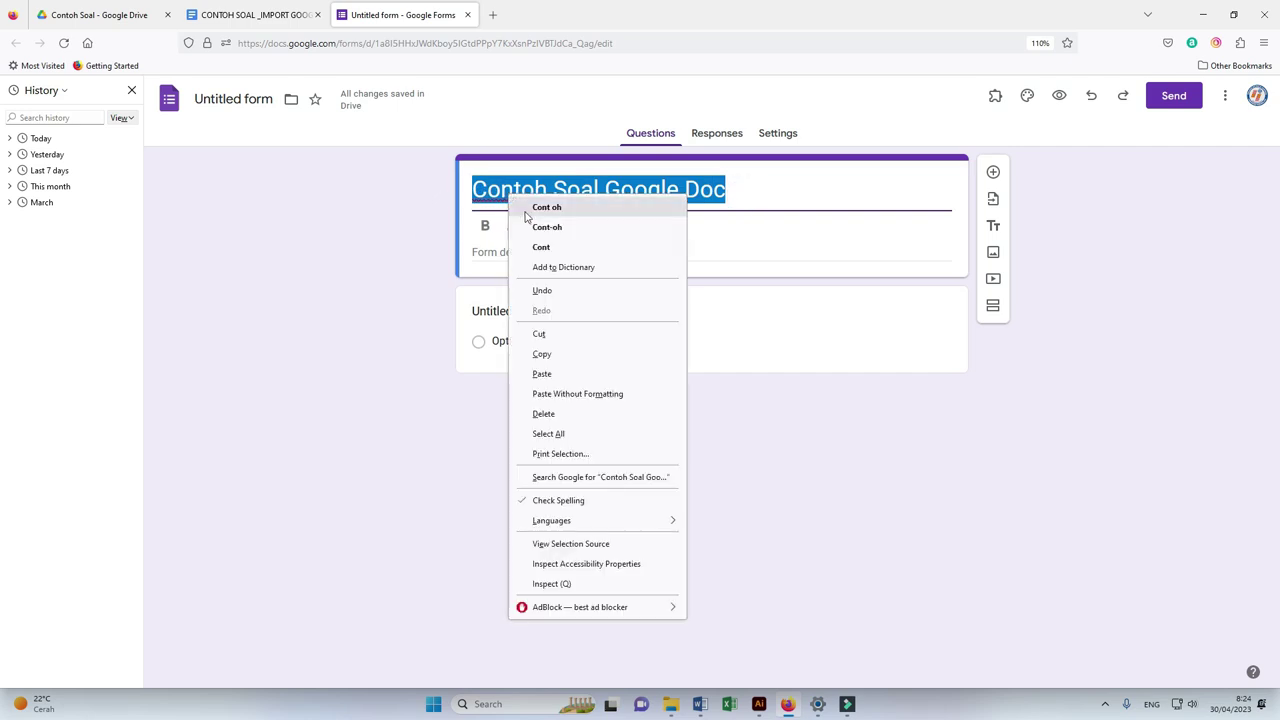
{"action": "left_click", "coordinate": [542, 354]}
{"action": "left_click", "coordinate": [267, 98]}
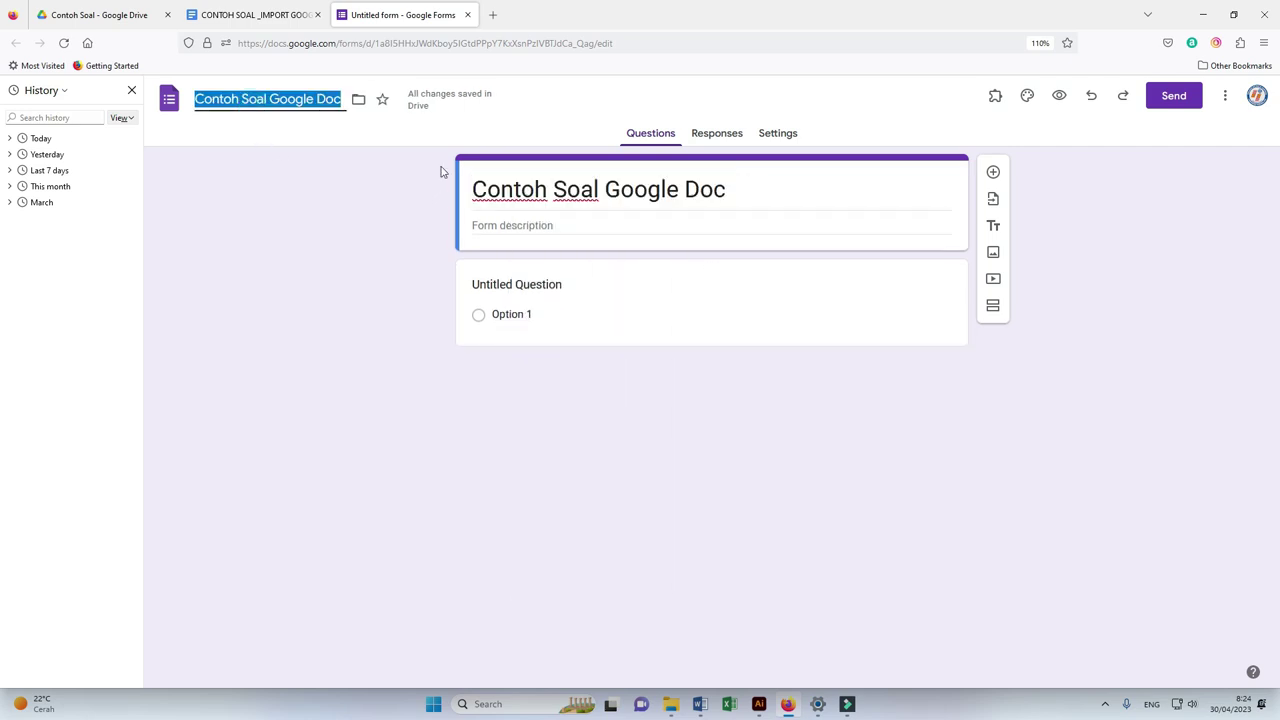
{"action": "left_click", "coordinate": [563, 285]}
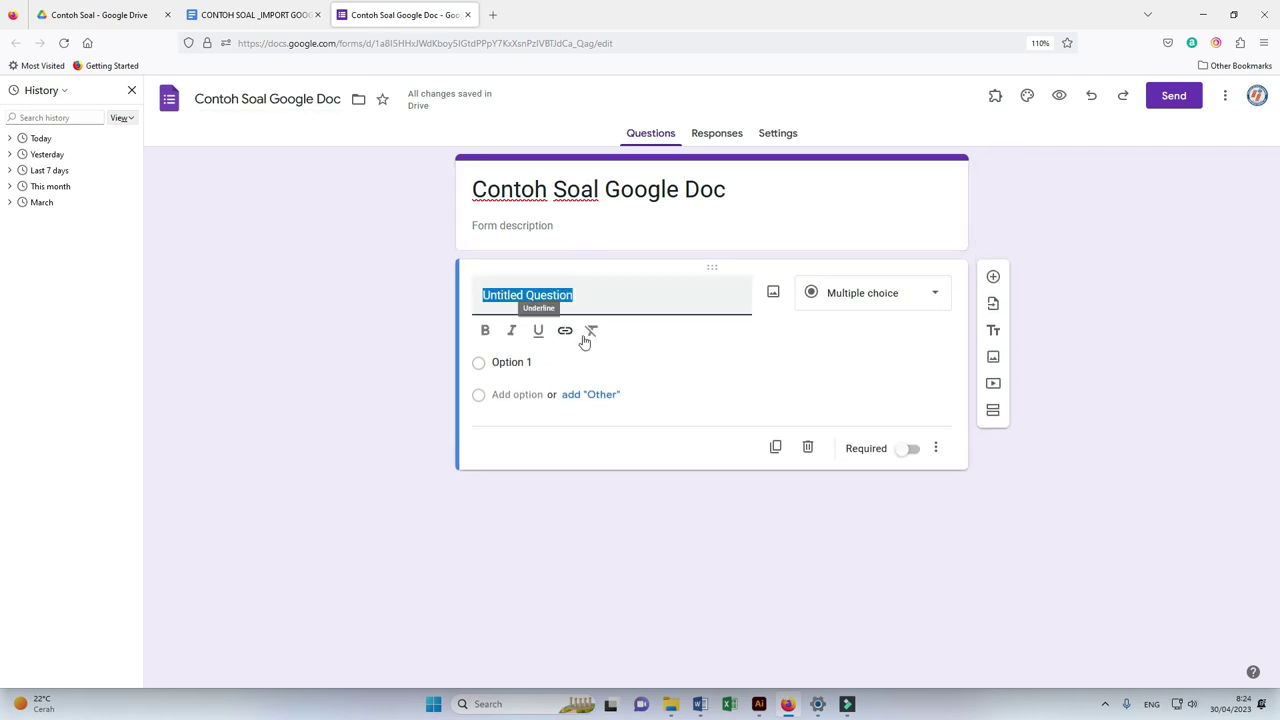
Step: Launch the Form Builder add-on on the form
{"action": "left_click", "coordinate": [996, 98]}
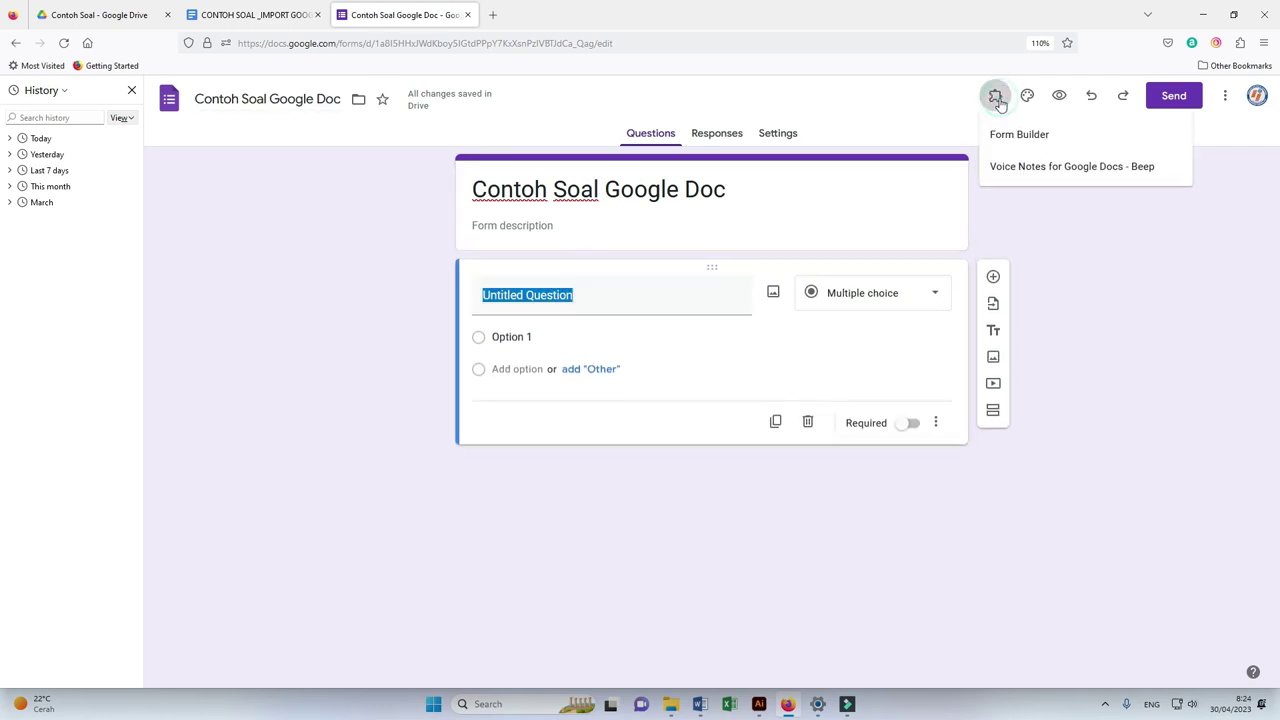
{"action": "left_click", "coordinate": [1011, 124]}
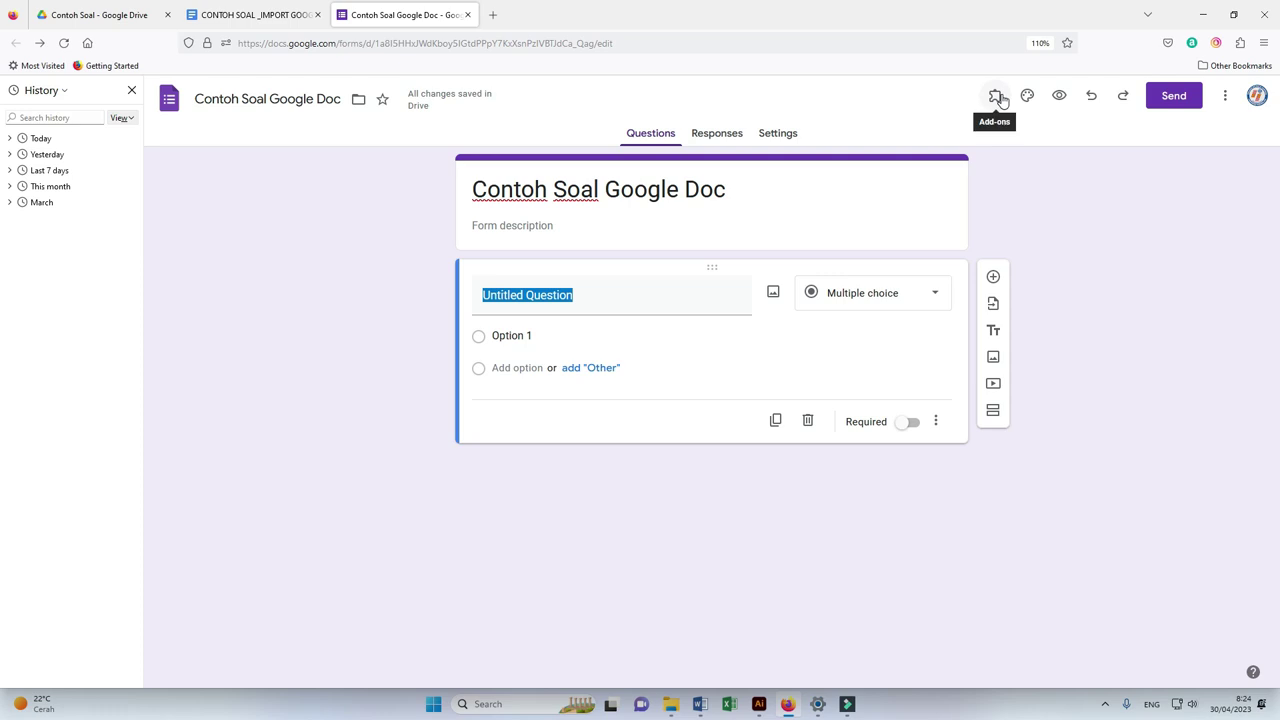
{"action": "left_click", "coordinate": [997, 98]}
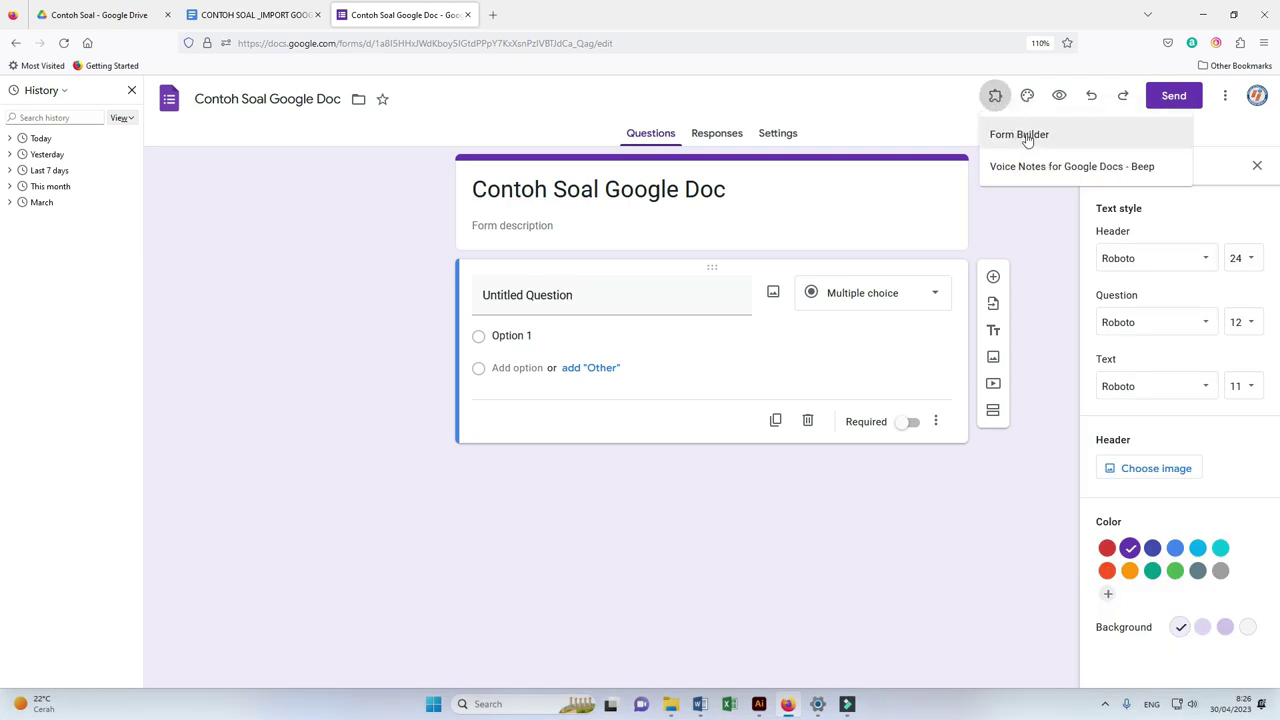
{"action": "left_click", "coordinate": [1027, 137]}
{"action": "left_click", "coordinate": [693, 164]}
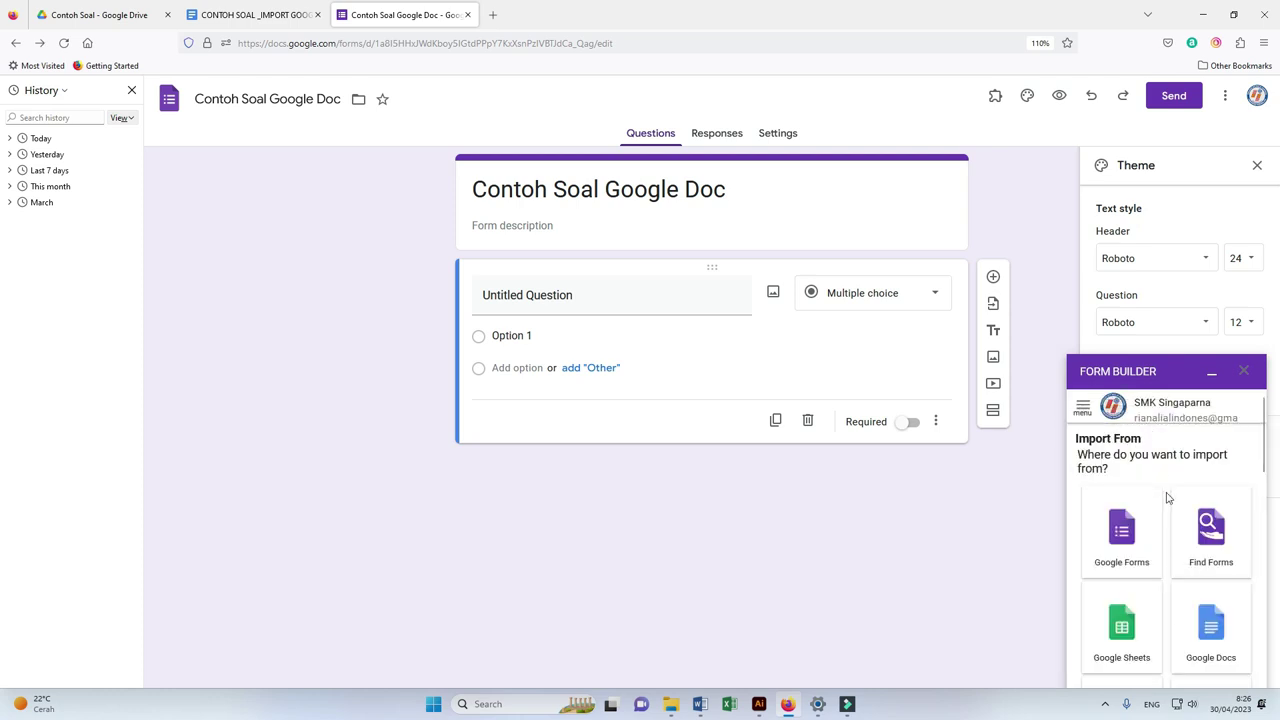
Step: Choose Google Docs as Form Builder's import source and select the document "CONTOH SOAL _IMPORT GOOGLE FORM - Copy"
{"action": "scroll", "coordinate": [1166, 497], "scroll_direction": "down", "scroll_amount": 3}
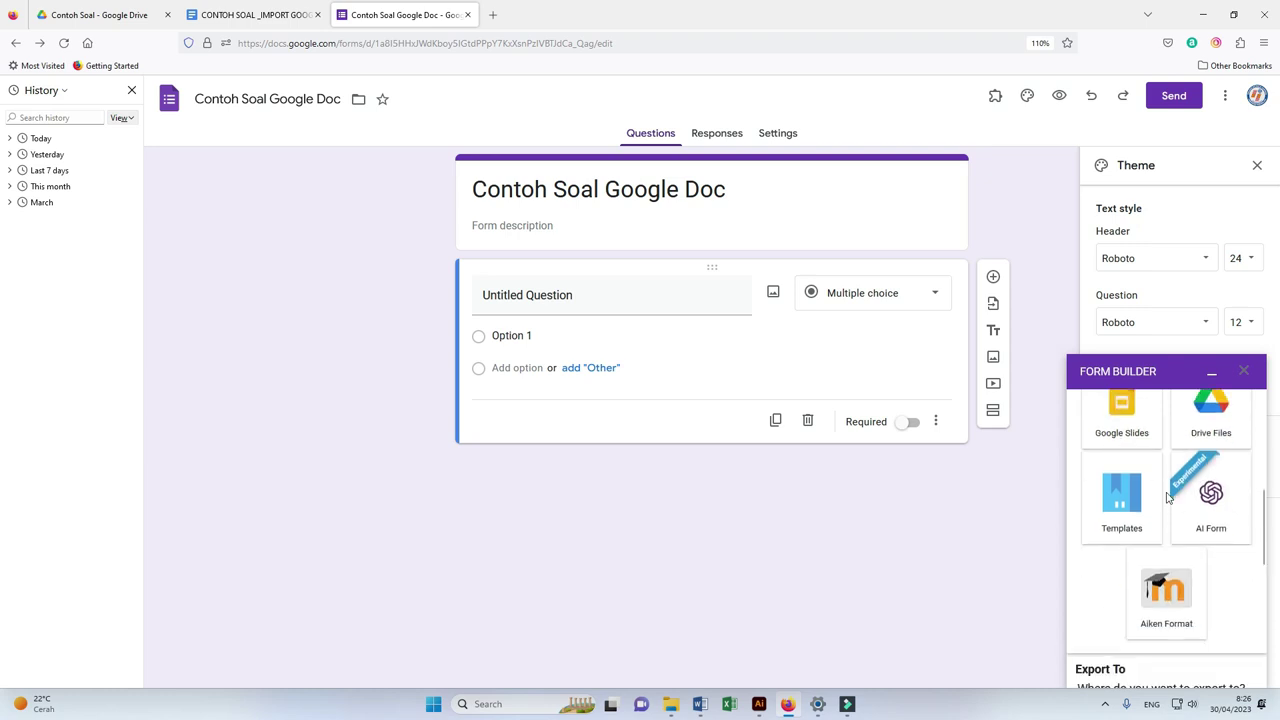
{"action": "scroll", "coordinate": [1166, 497], "scroll_direction": "up", "scroll_amount": 3}
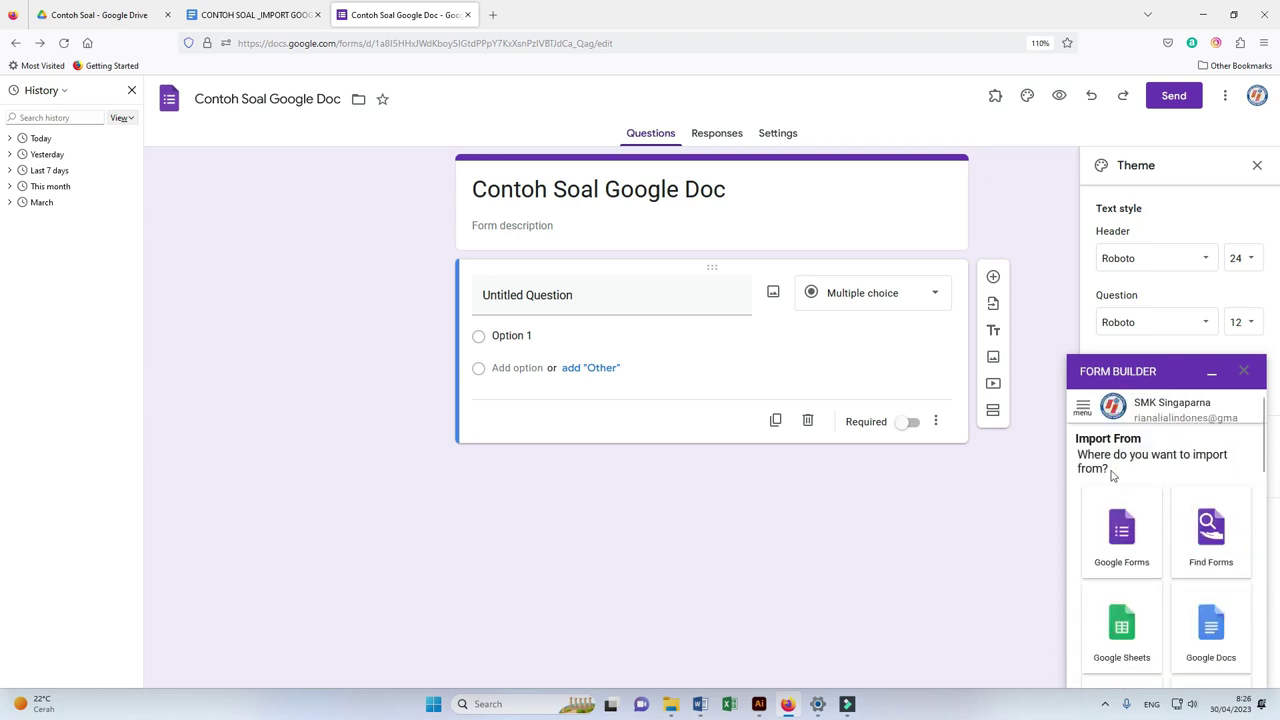
{"action": "scroll", "coordinate": [1175, 449], "scroll_direction": "down", "scroll_amount": 1}
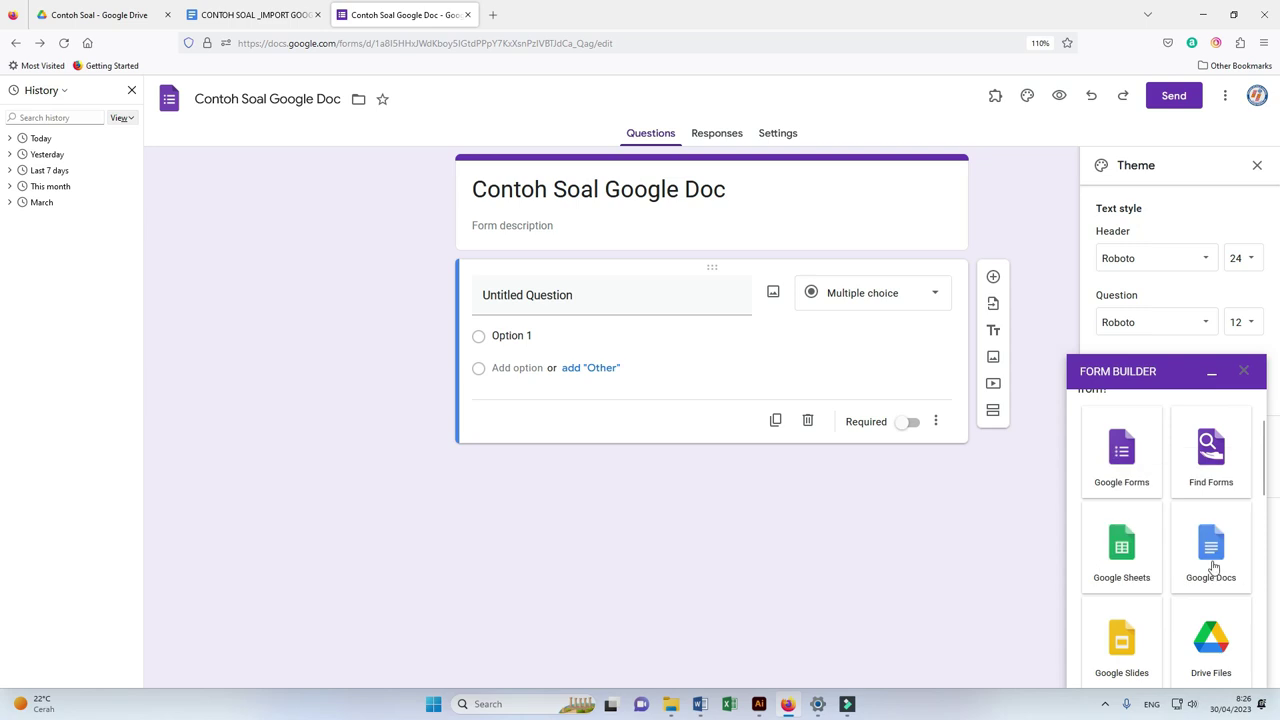
{"action": "left_click", "coordinate": [1212, 548]}
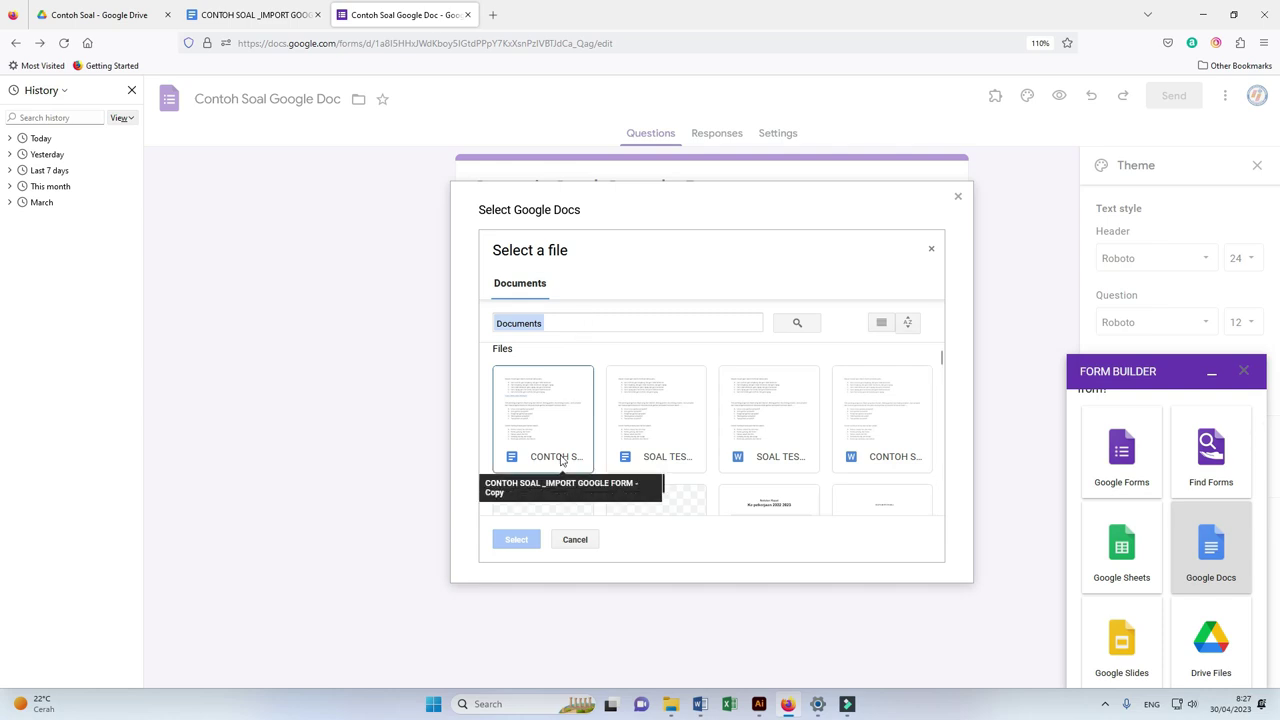
{"action": "left_click", "coordinate": [557, 432]}
{"action": "left_click", "coordinate": [528, 540]}
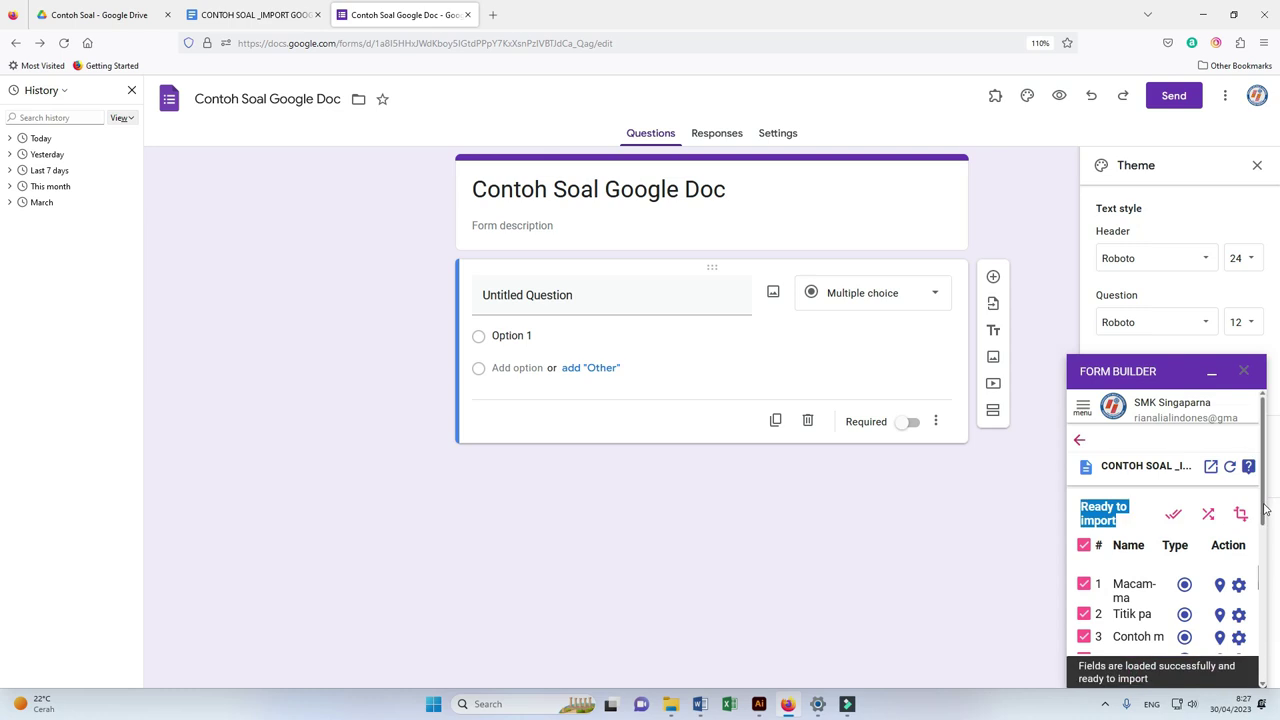
Step: Review the questions loaded in Form Builder and import all of them into the form
{"action": "scroll", "coordinate": [1161, 537], "scroll_direction": "down", "scroll_amount": 5}
{"action": "scroll", "coordinate": [1163, 537], "scroll_direction": "up", "scroll_amount": 5}
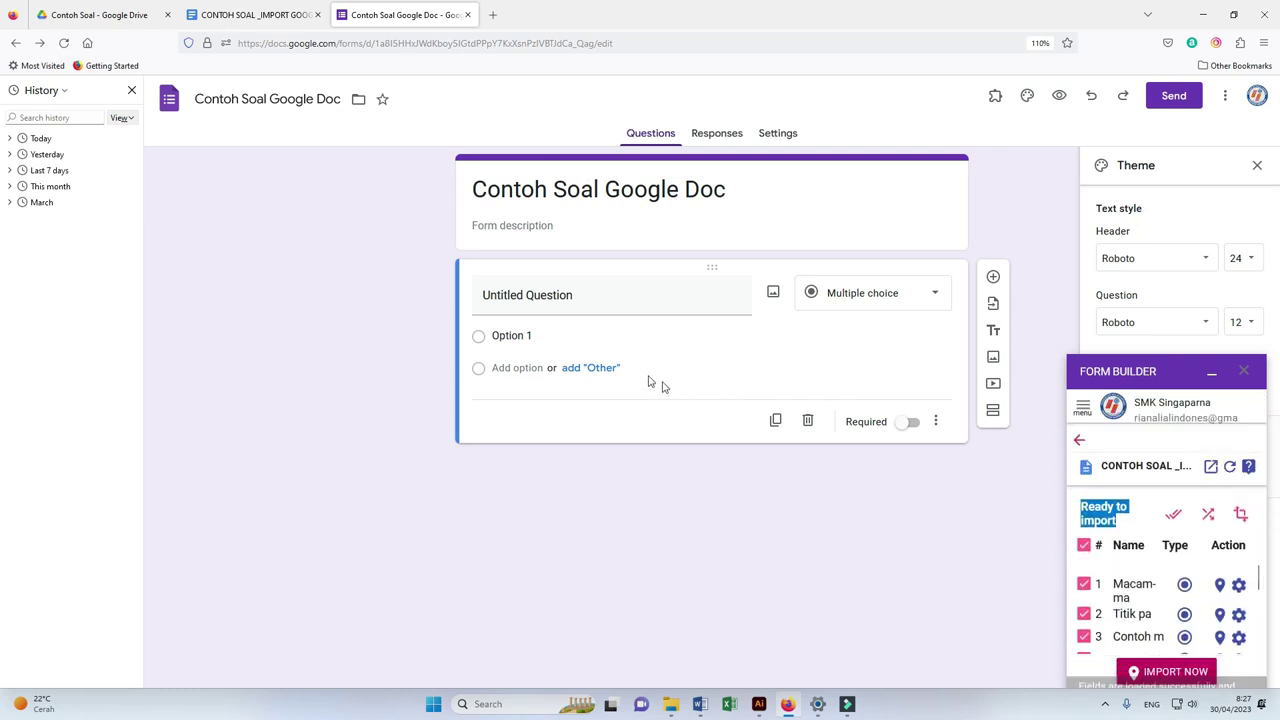
{"action": "left_click", "coordinate": [705, 296]}
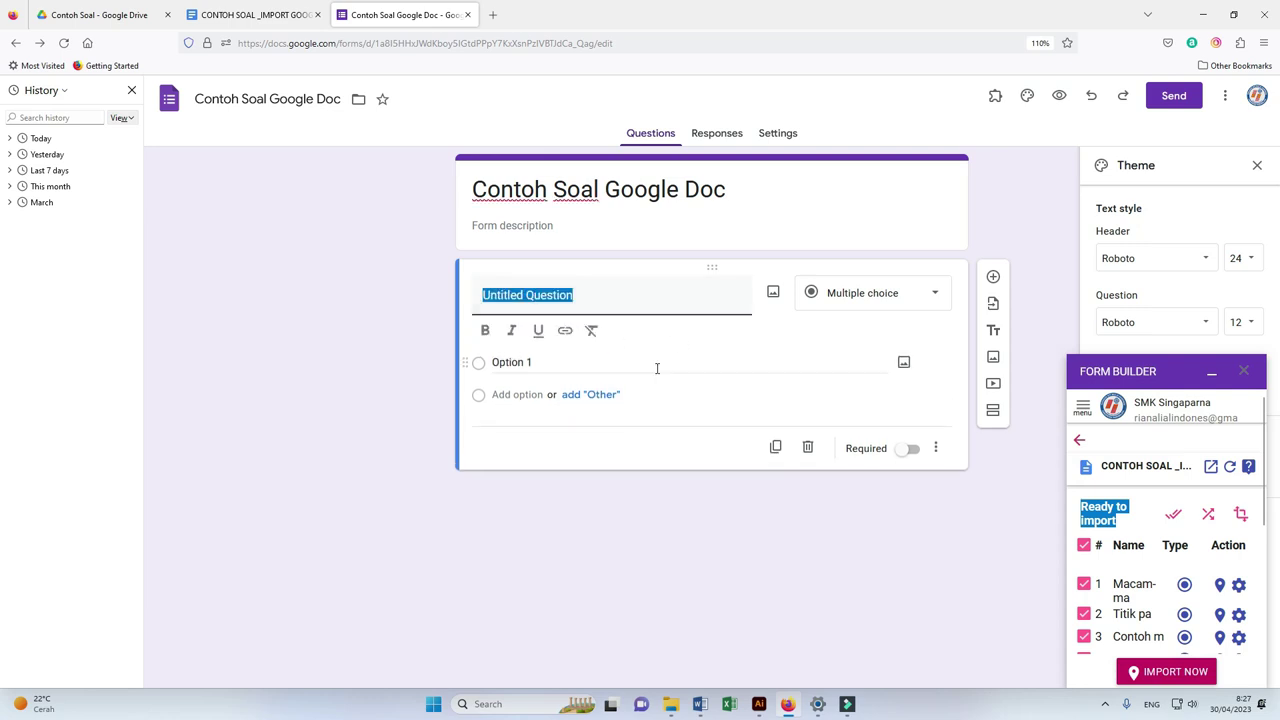
{"action": "scroll", "coordinate": [1200, 495], "scroll_direction": "down", "scroll_amount": 2}
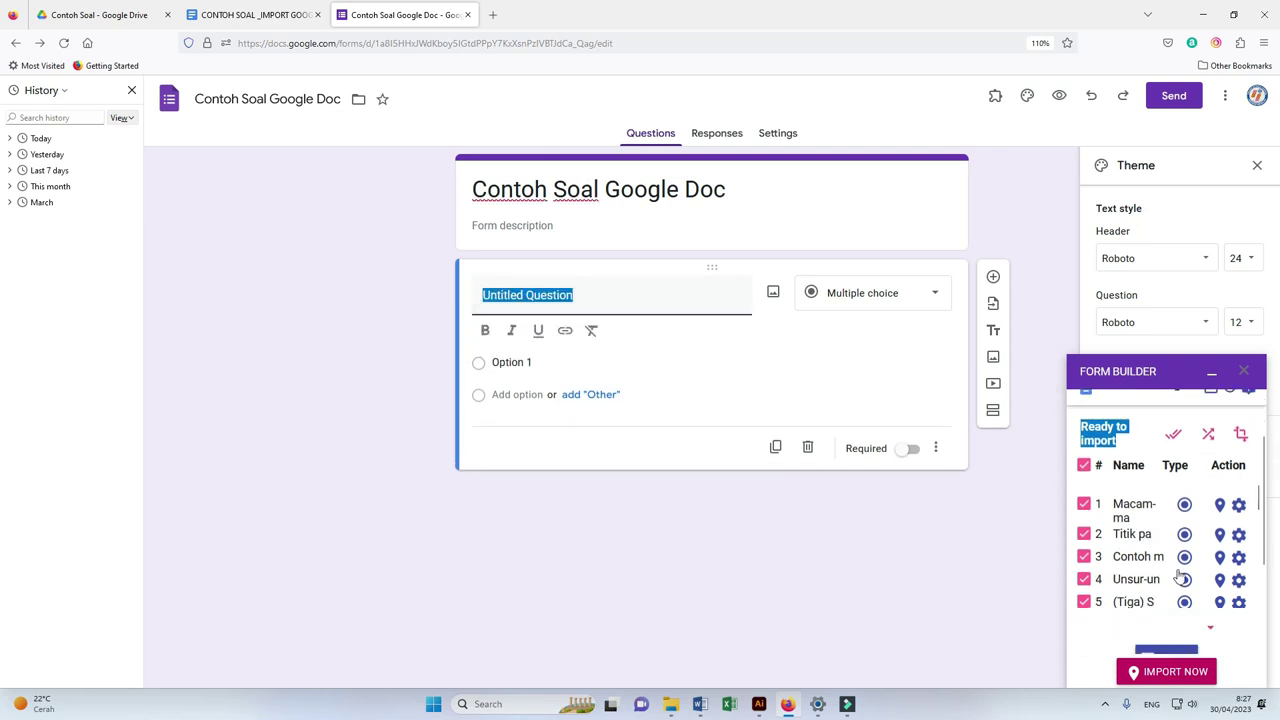
{"action": "scroll", "coordinate": [1195, 580], "scroll_direction": "down", "scroll_amount": 6}
{"action": "scroll", "coordinate": [1200, 597], "scroll_direction": "up", "scroll_amount": 5}
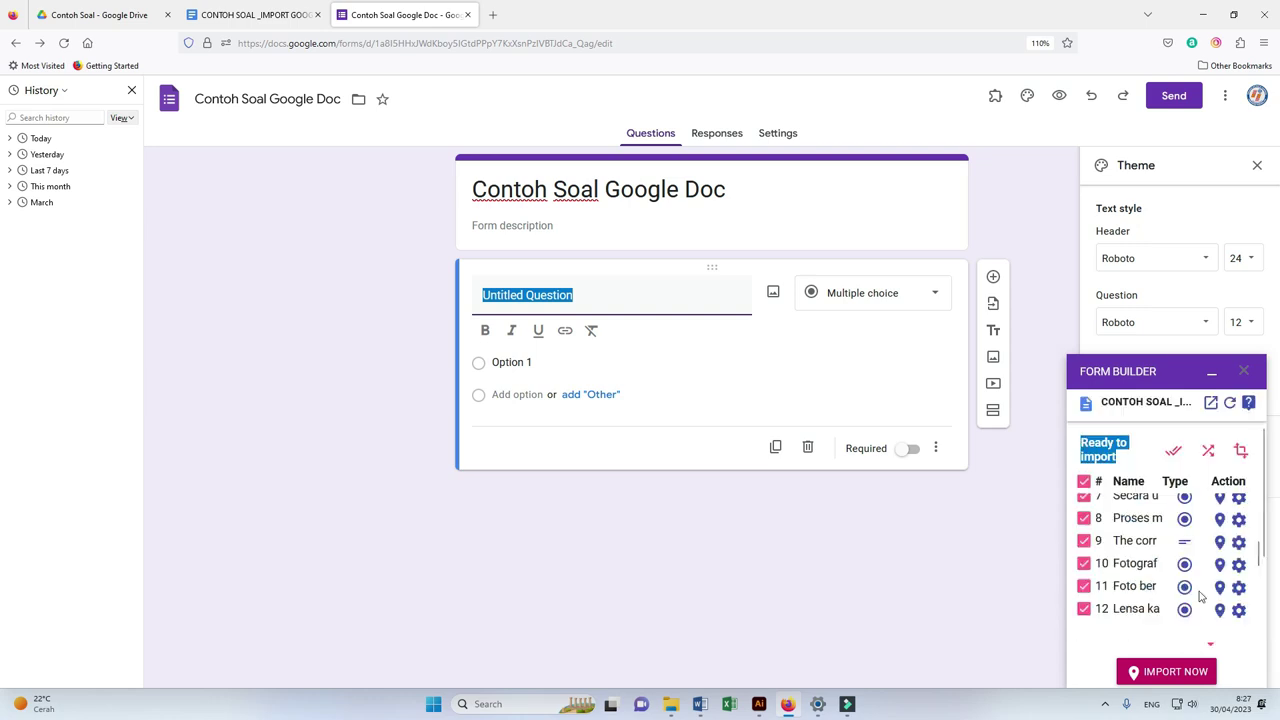
{"action": "left_click", "coordinate": [1200, 672]}
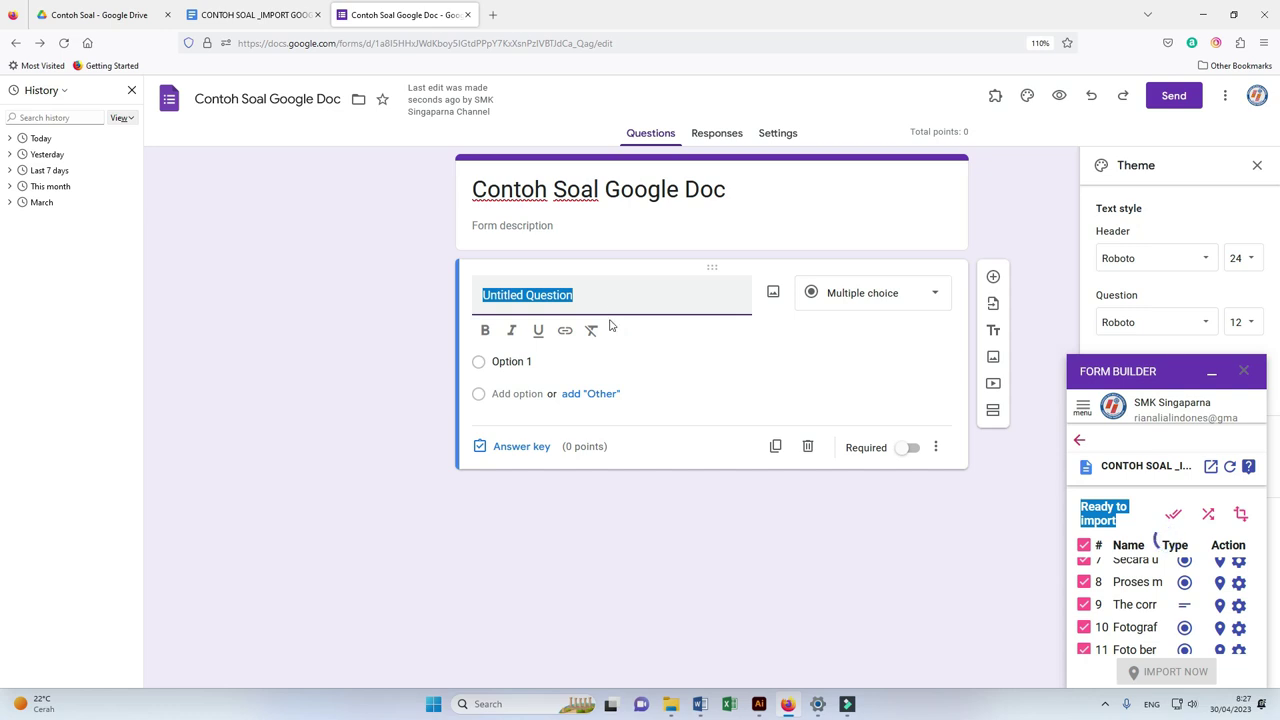
Step: Look through the imported questions and delete the stray short-answer item "The correct answer is: Fotografi"
{"action": "scroll", "coordinate": [660, 415], "scroll_direction": "down", "scroll_amount": 3}
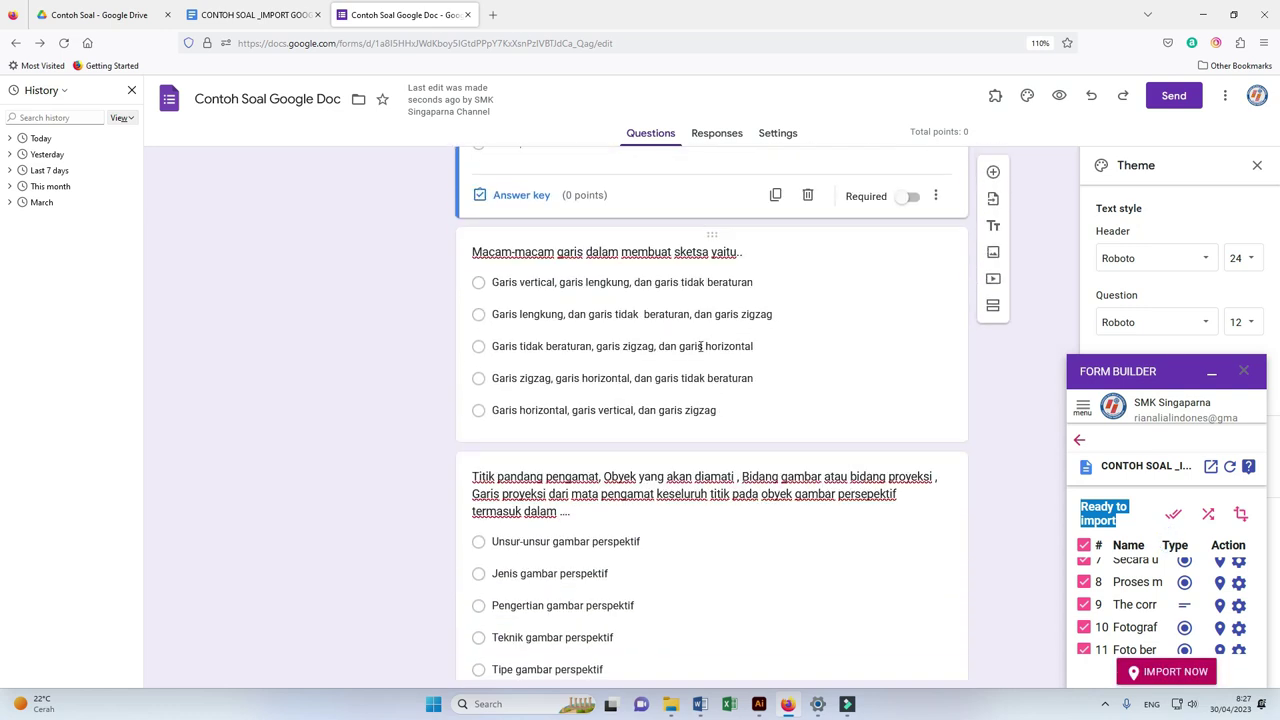
{"action": "scroll", "coordinate": [698, 352], "scroll_direction": "down", "scroll_amount": 6}
{"action": "scroll", "coordinate": [700, 348], "scroll_direction": "down", "scroll_amount": 2}
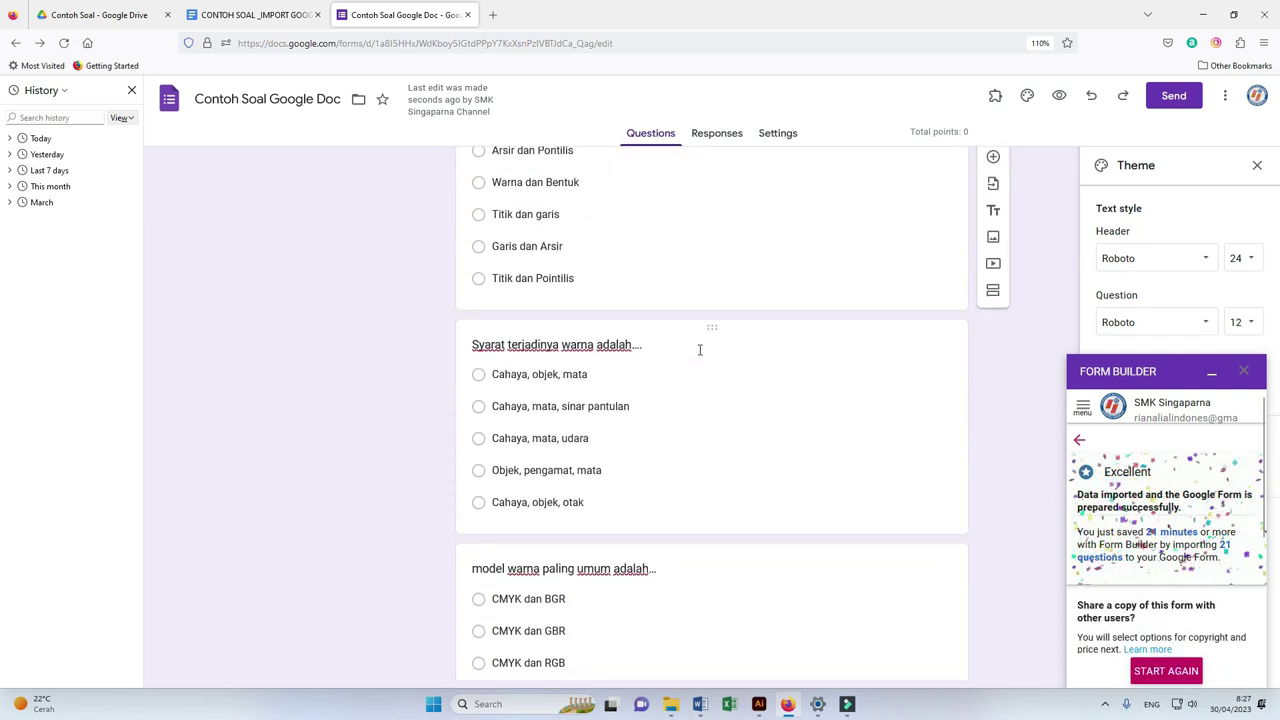
{"action": "scroll", "coordinate": [697, 354], "scroll_direction": "down", "scroll_amount": 7}
{"action": "scroll", "coordinate": [684, 392], "scroll_direction": "down", "scroll_amount": 2}
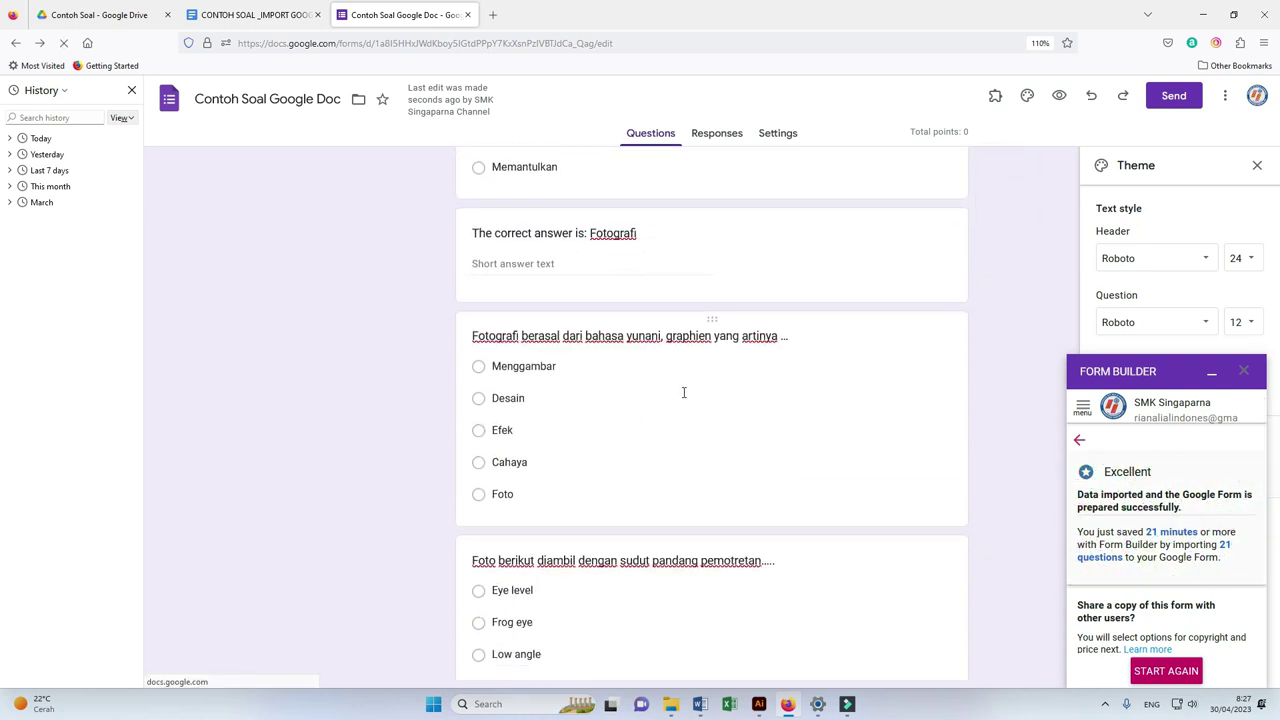
{"action": "left_click", "coordinate": [649, 250]}
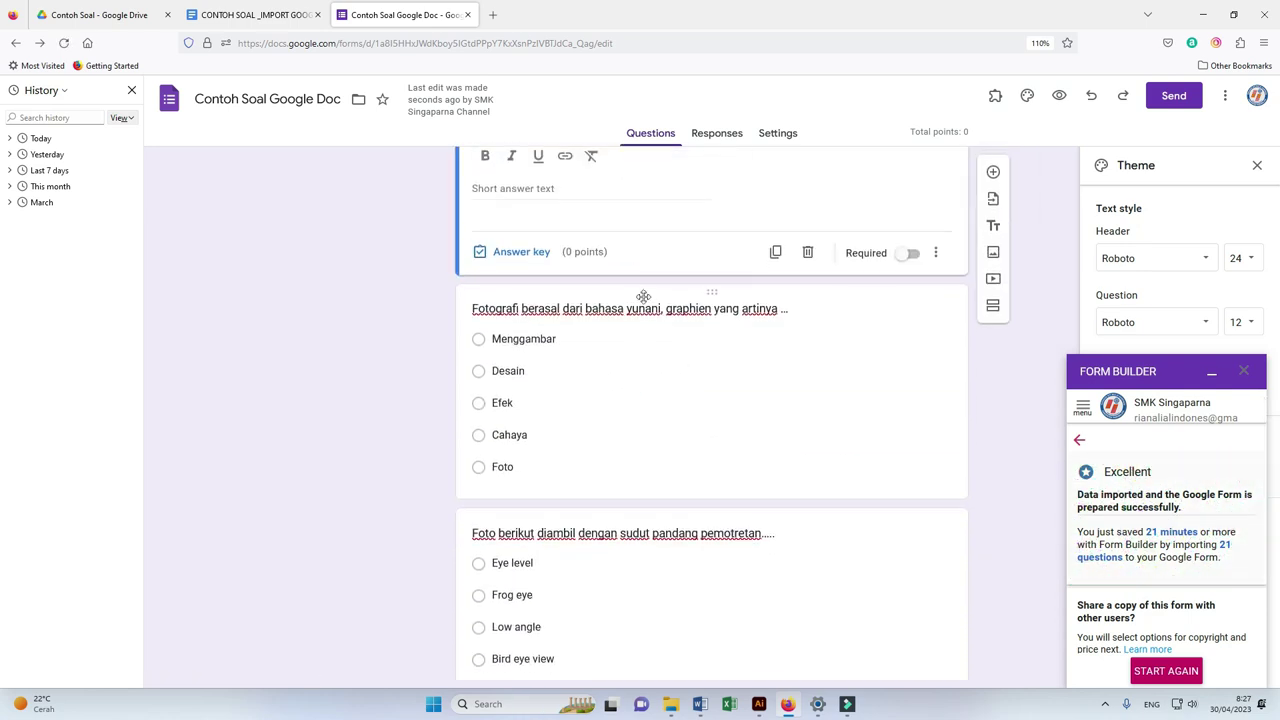
{"action": "left_click", "coordinate": [808, 505]}
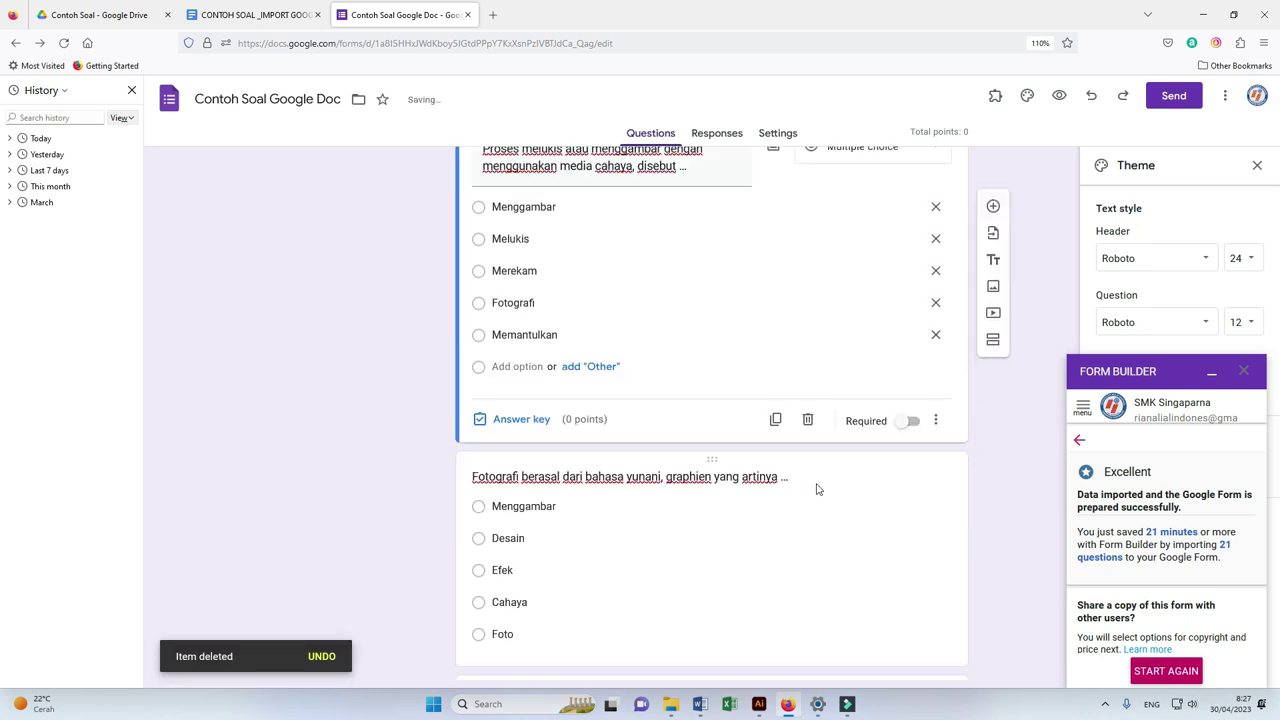
Step: Look through the remaining imported questions down to the end of the form and back up to the first ones
{"action": "scroll", "coordinate": [688, 403], "scroll_direction": "down", "scroll_amount": 2}
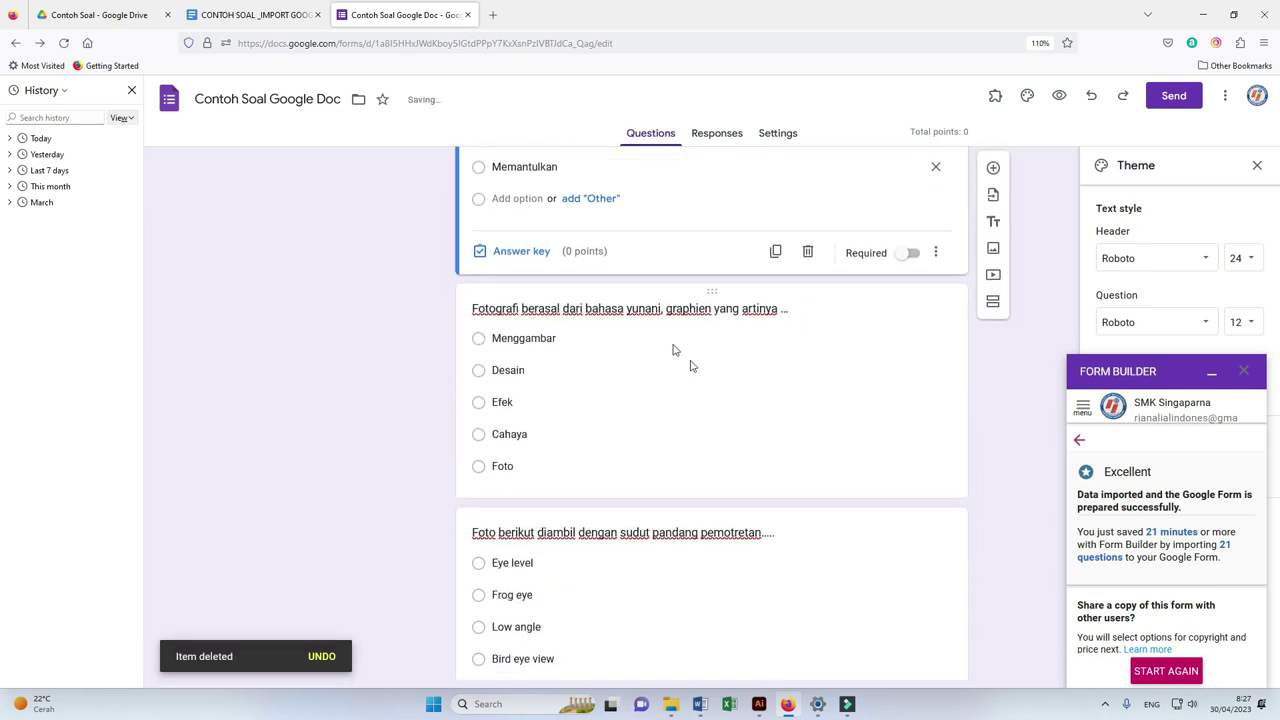
{"action": "left_click", "coordinate": [642, 337]}
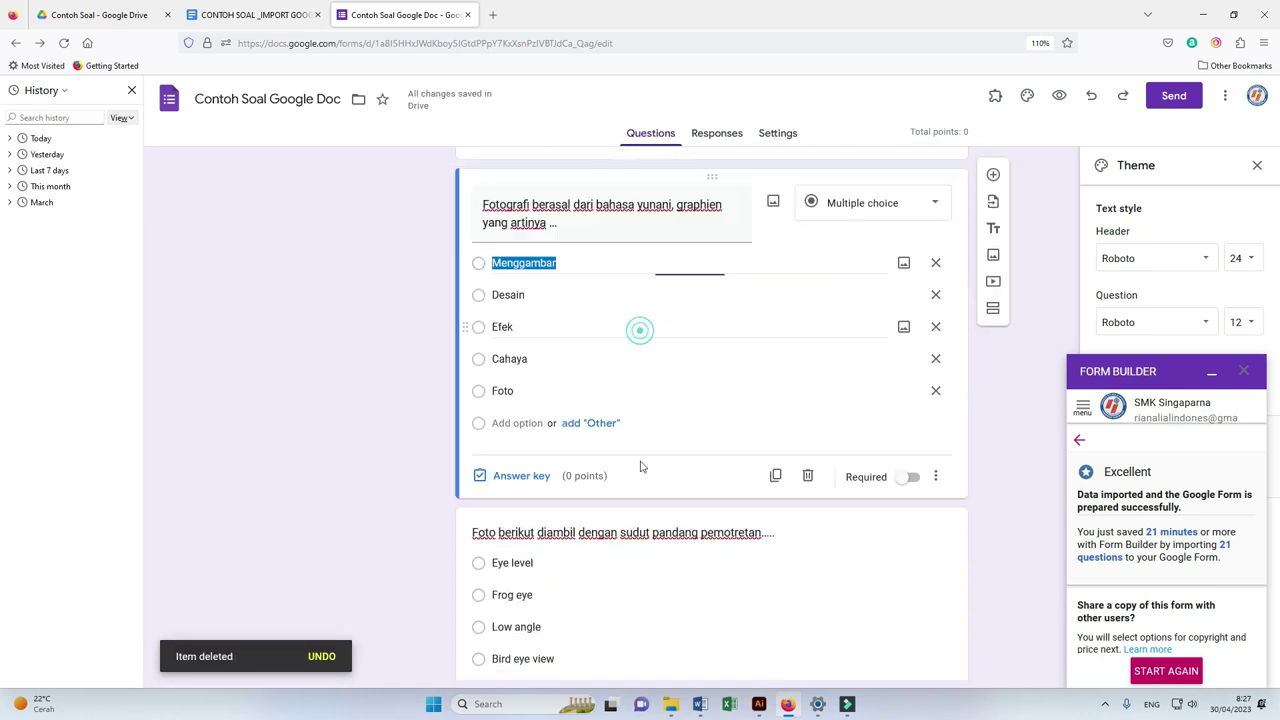
{"action": "left_click", "coordinate": [640, 517]}
{"action": "scroll", "coordinate": [638, 520], "scroll_direction": "down", "scroll_amount": 5}
{"action": "scroll", "coordinate": [637, 505], "scroll_direction": "down", "scroll_amount": 10}
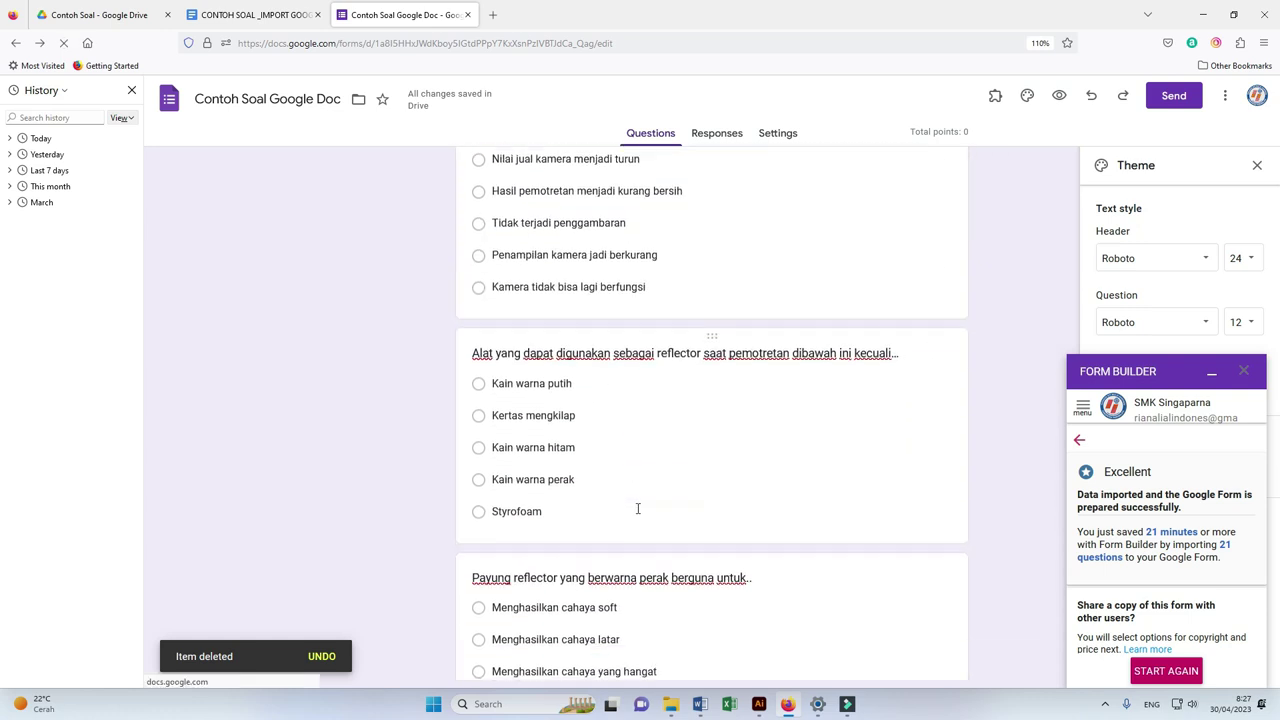
{"action": "scroll", "coordinate": [640, 505], "scroll_direction": "down", "scroll_amount": 10}
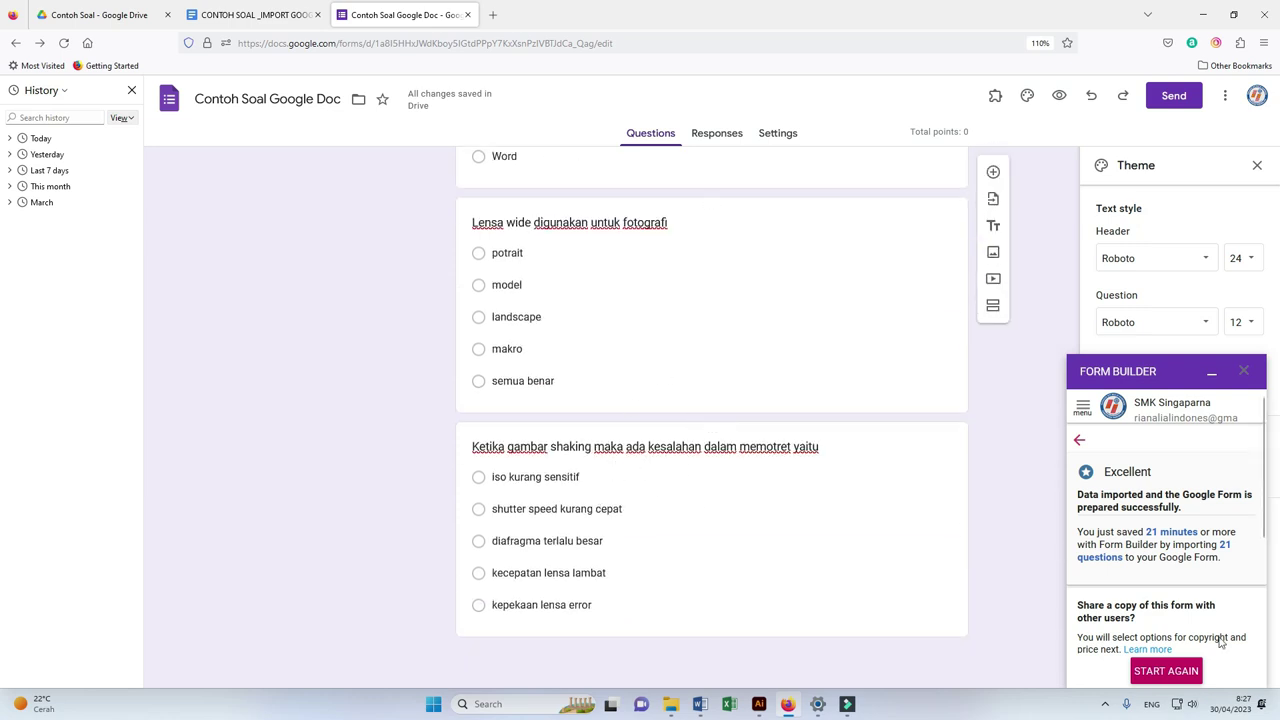
{"action": "scroll", "coordinate": [704, 318], "scroll_direction": "up", "scroll_amount": 5}
{"action": "scroll", "coordinate": [704, 320], "scroll_direction": "down", "scroll_amount": 10}
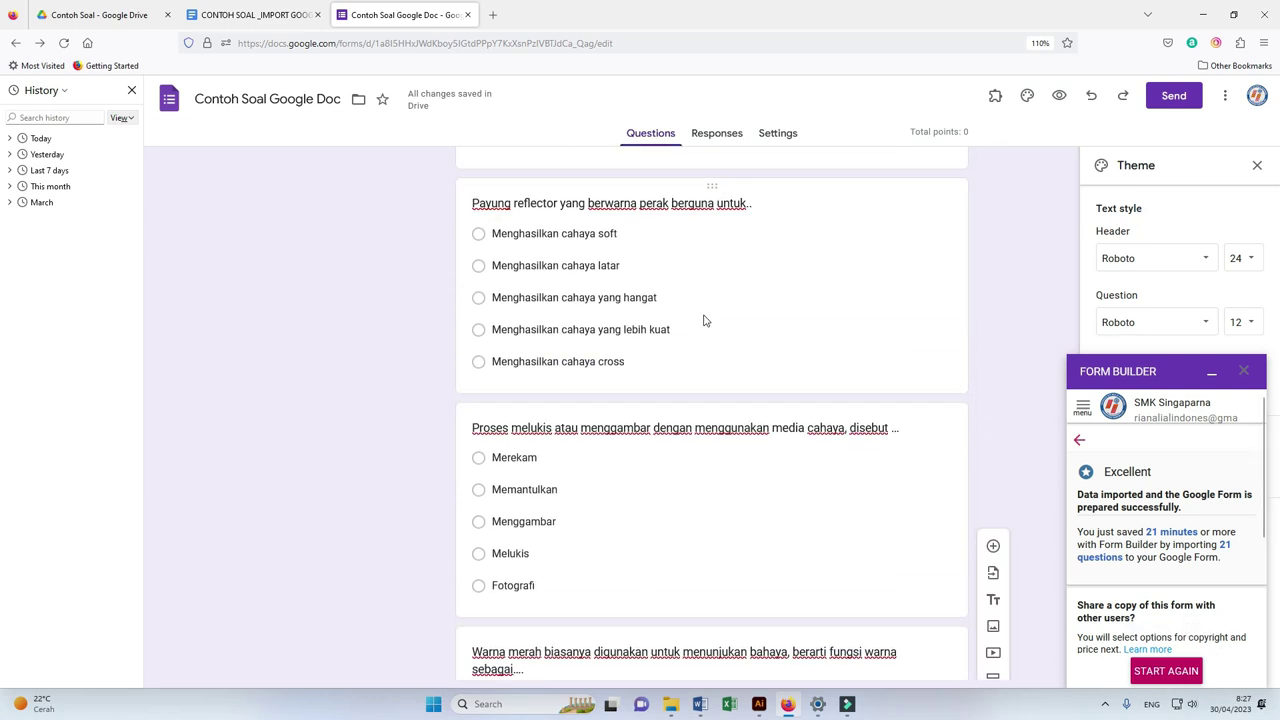
{"action": "scroll", "coordinate": [704, 316], "scroll_direction": "up", "scroll_amount": 4}
{"action": "scroll", "coordinate": [704, 315], "scroll_direction": "up", "scroll_amount": 15}
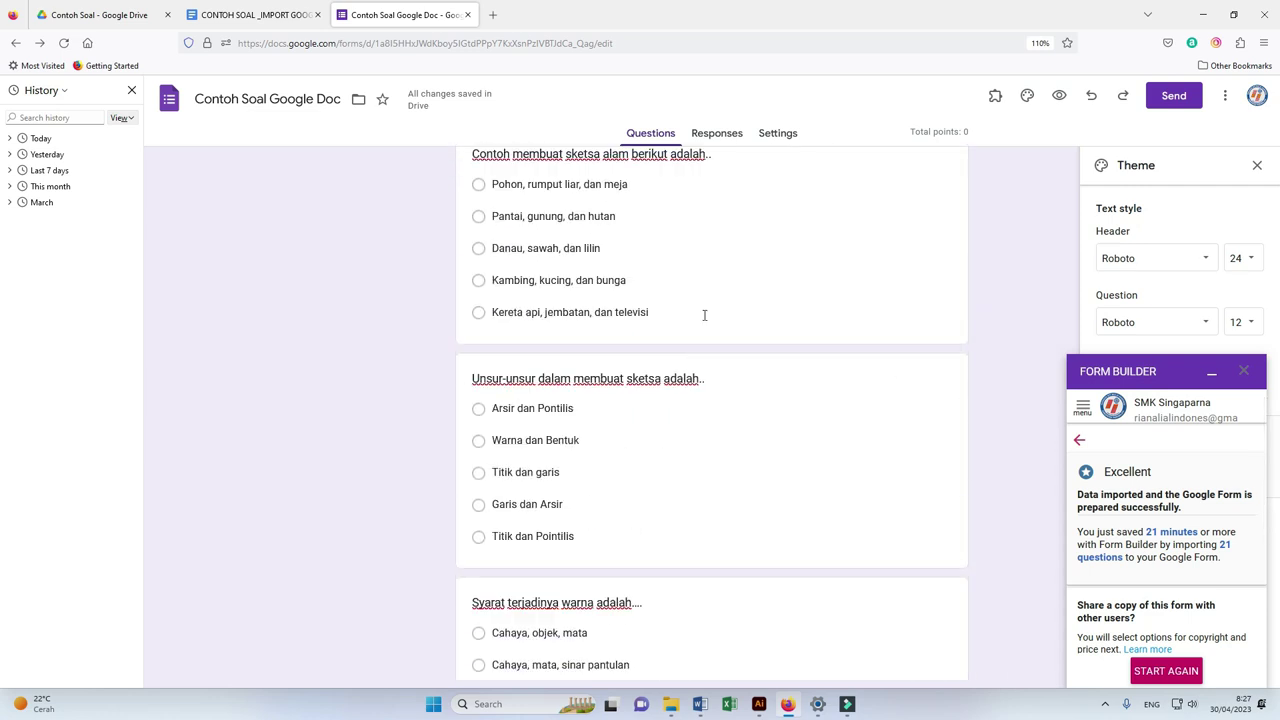
{"action": "scroll", "coordinate": [704, 315], "scroll_direction": "down", "scroll_amount": 2}
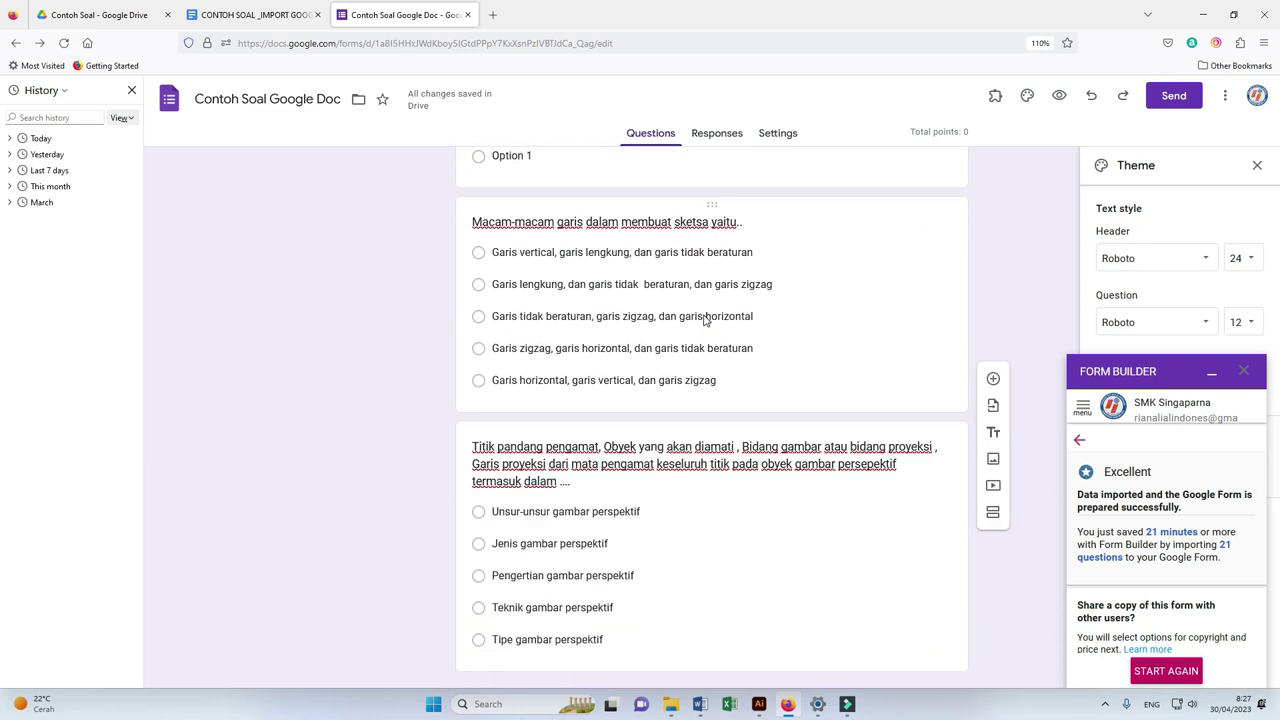
Step: Set the answer key of "Macam-macam garis dalam membuat sketsa yaitu.." to "Garis vertical, garis lengkung, dan garis tidak beraturan", worth 20 points
{"action": "left_click", "coordinate": [706, 317]}
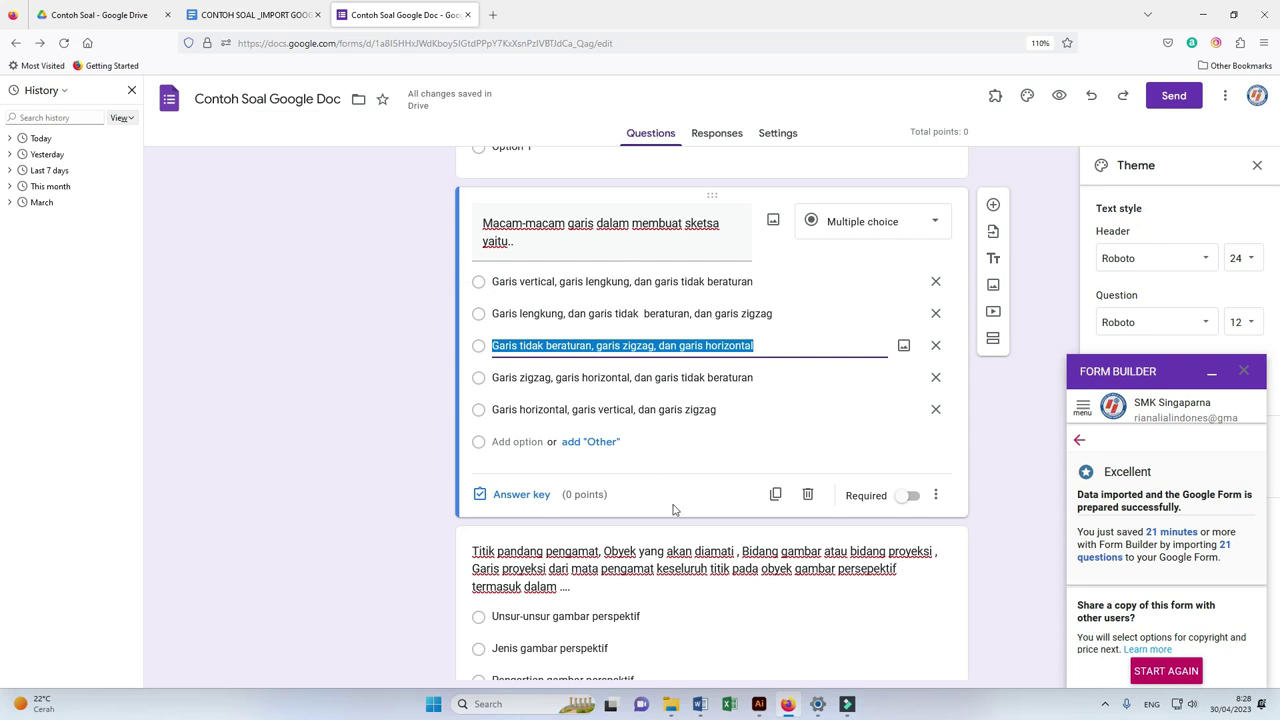
{"action": "left_click", "coordinate": [517, 496]}
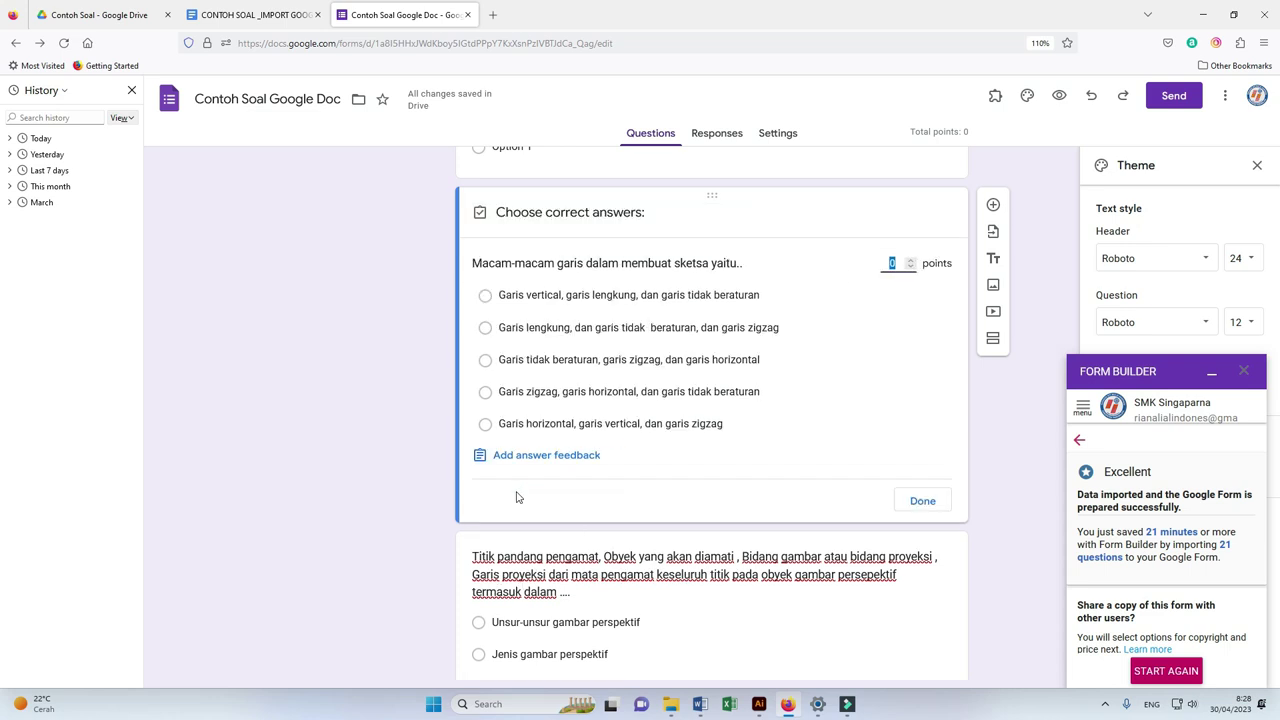
{"action": "left_click", "coordinate": [893, 262]}
{"action": "double_click", "coordinate": [892, 262]}
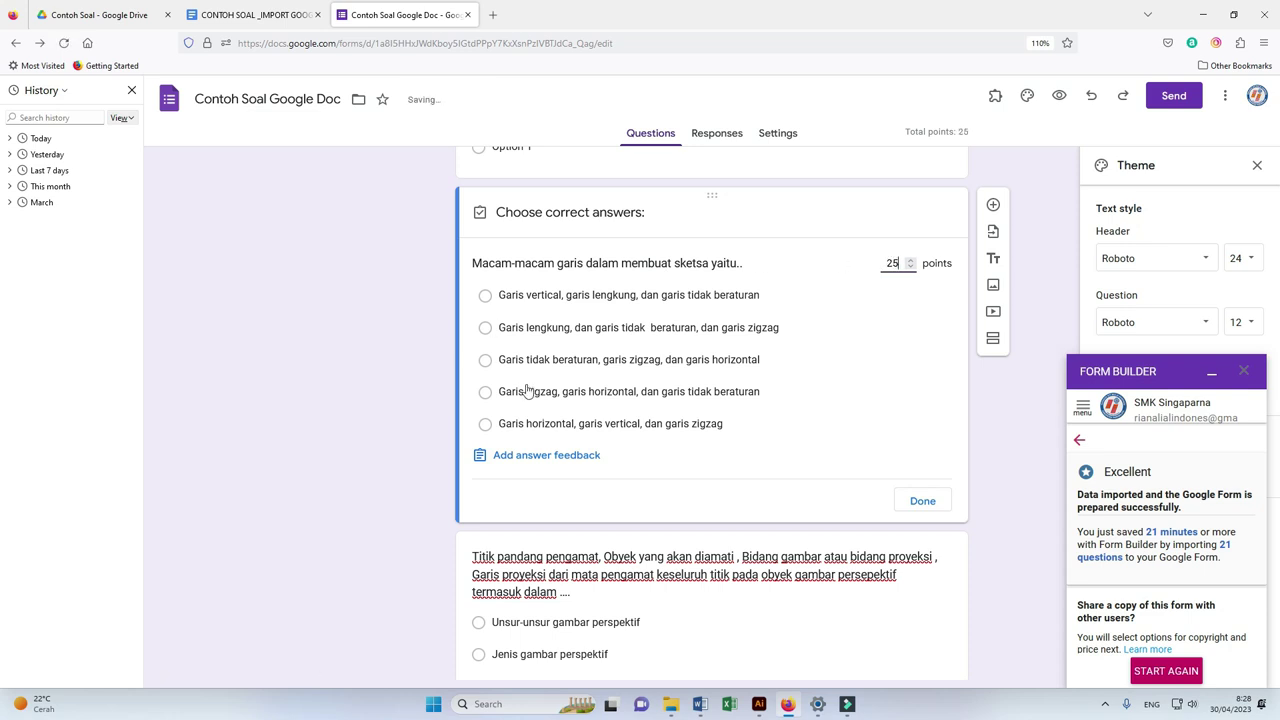
{"action": "double_click", "coordinate": [891, 263]}
{"action": "left_click", "coordinate": [485, 296]}
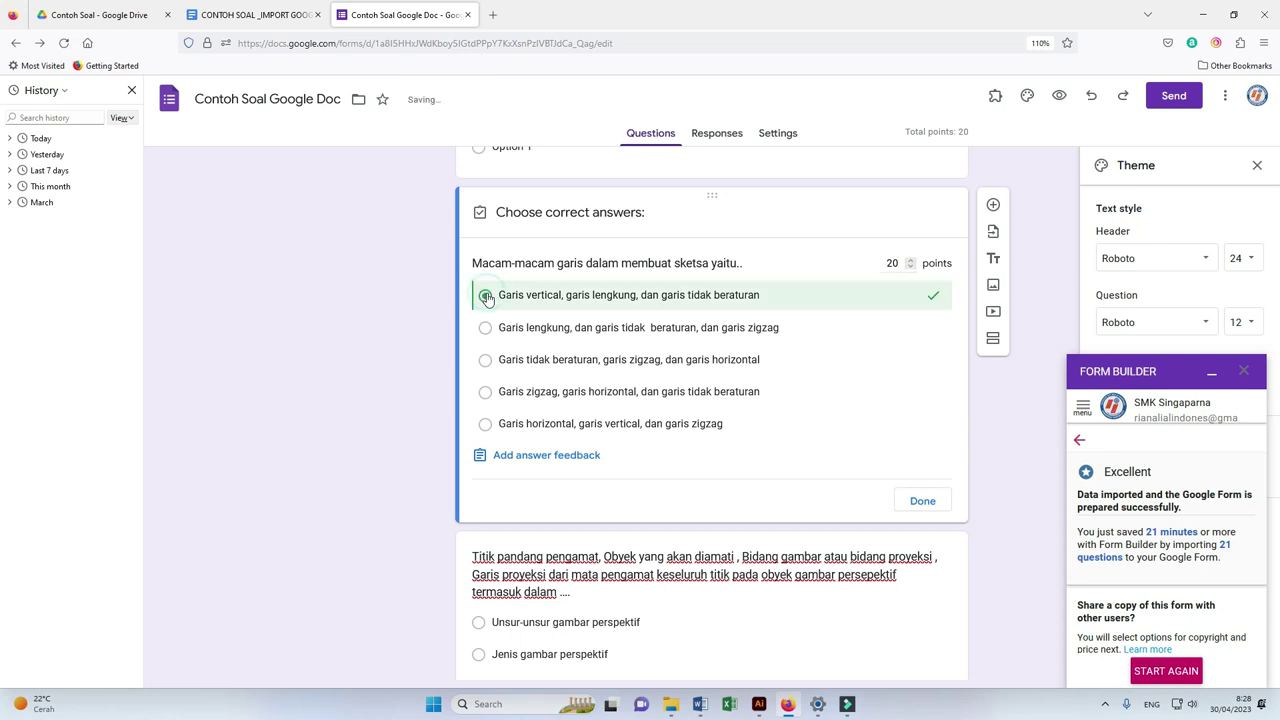
{"action": "left_click", "coordinate": [930, 504]}
{"action": "scroll", "coordinate": [760, 428], "scroll_direction": "down", "scroll_amount": 3}
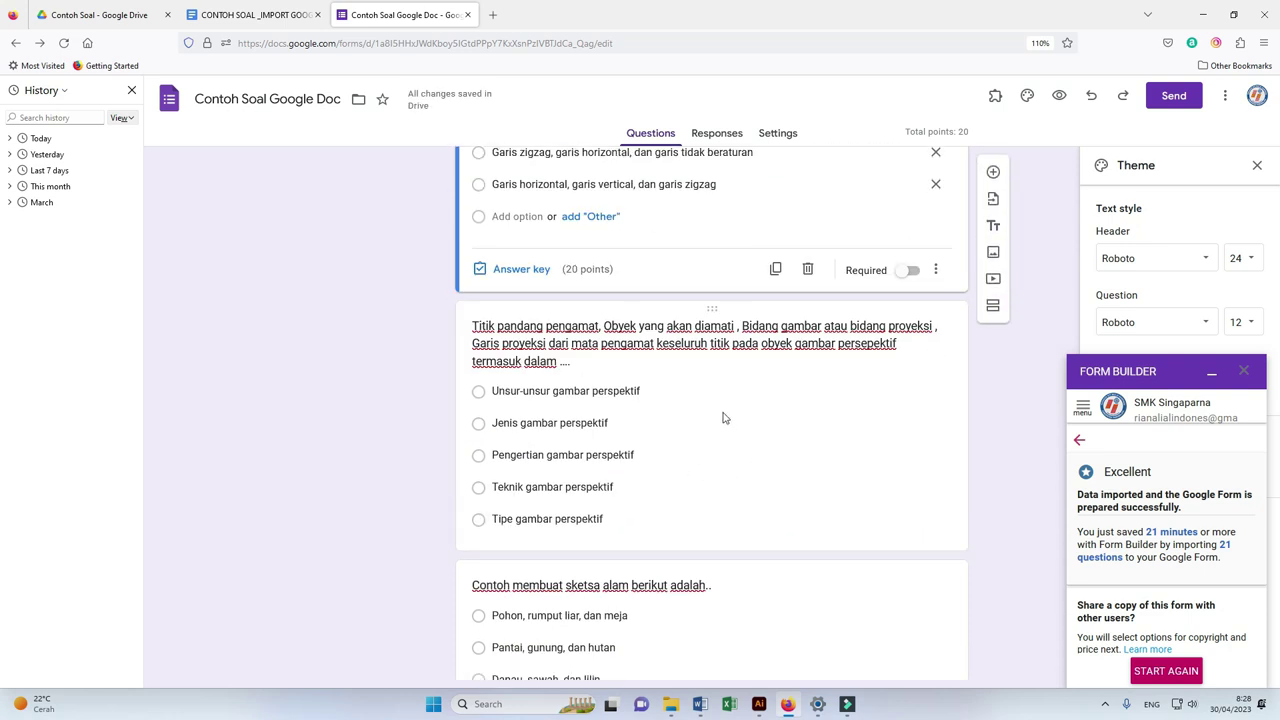
{"action": "scroll", "coordinate": [728, 455], "scroll_direction": "up", "scroll_amount": 3}
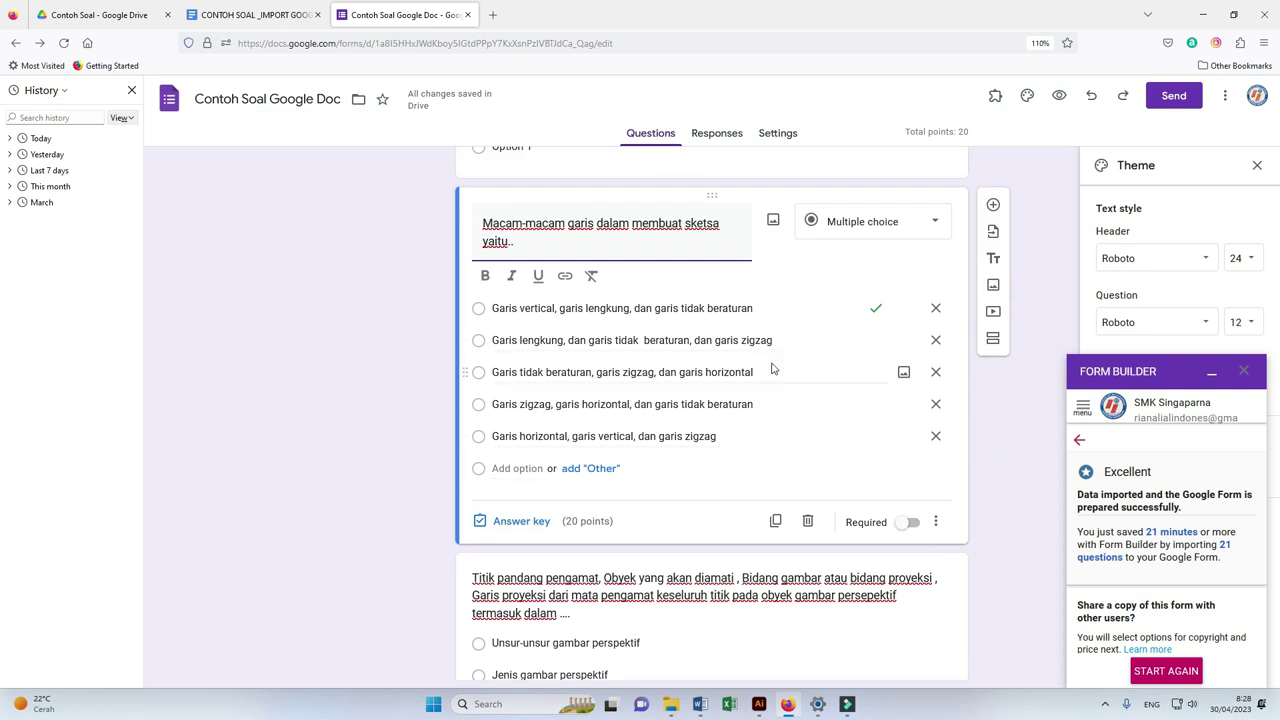
Step: Preview the form and look through its questions, choosing "Cahaya" for the question on the meaning of graphien
{"action": "left_click", "coordinate": [1059, 96]}
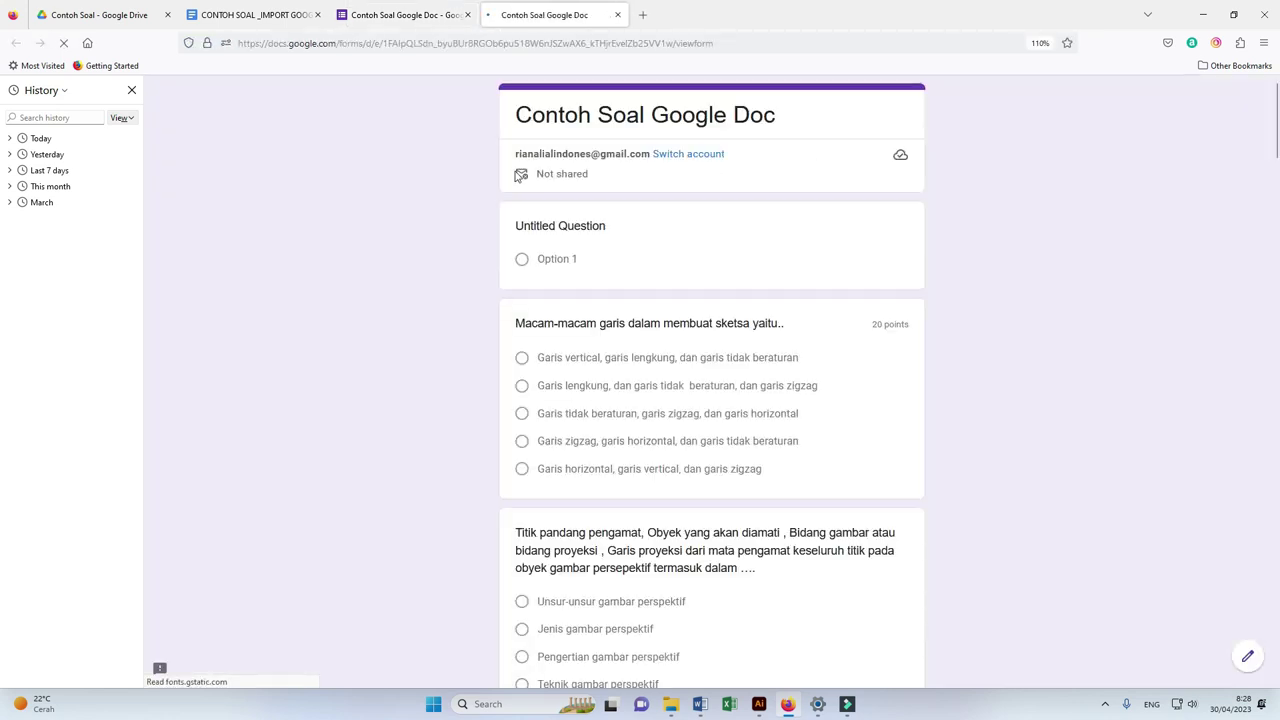
{"action": "scroll", "coordinate": [683, 291], "scroll_direction": "down", "scroll_amount": 3}
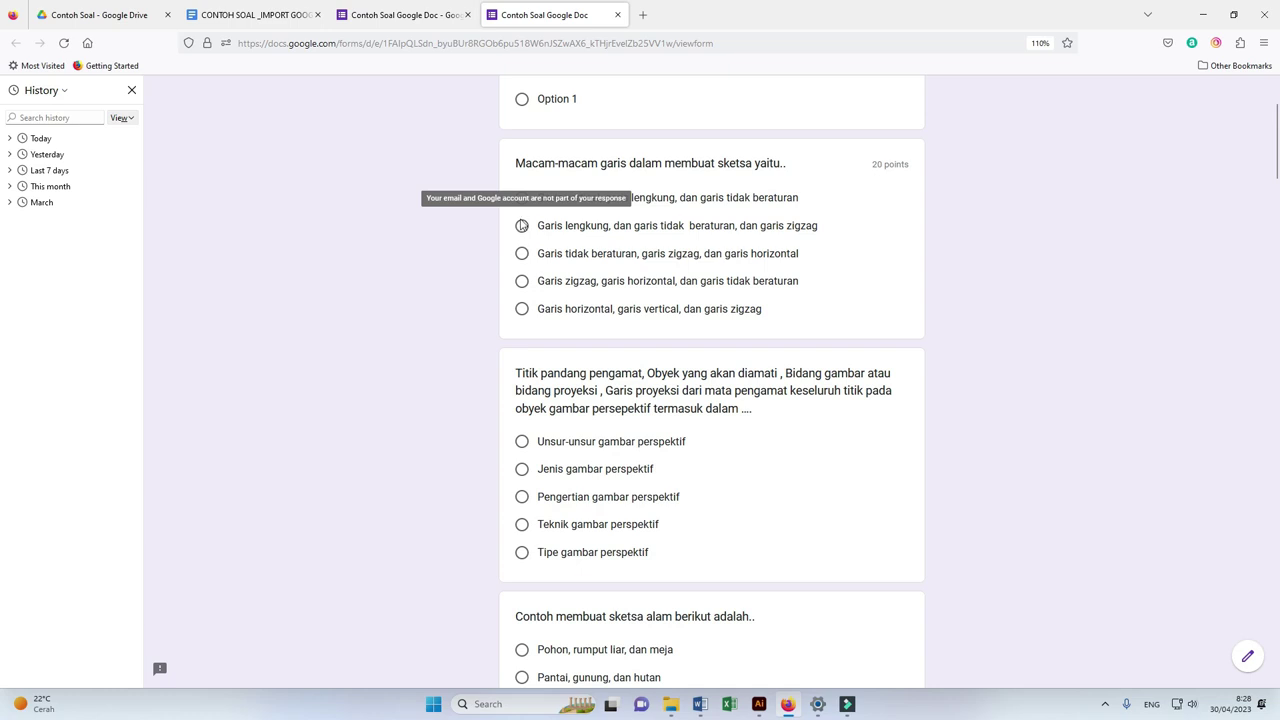
{"action": "scroll", "coordinate": [645, 251], "scroll_direction": "down", "scroll_amount": 6}
{"action": "scroll", "coordinate": [650, 251], "scroll_direction": "up", "scroll_amount": 10}
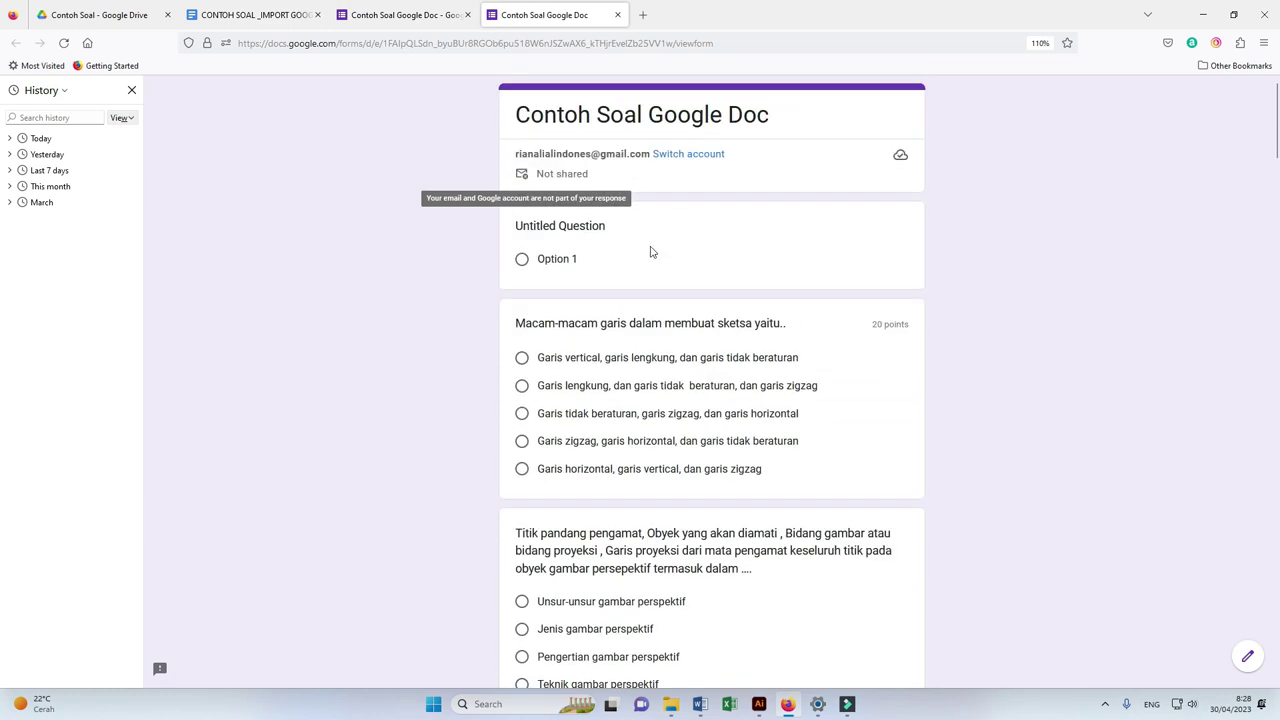
{"action": "scroll", "coordinate": [650, 251], "scroll_direction": "down", "scroll_amount": 8}
{"action": "scroll", "coordinate": [652, 251], "scroll_direction": "down", "scroll_amount": 4}
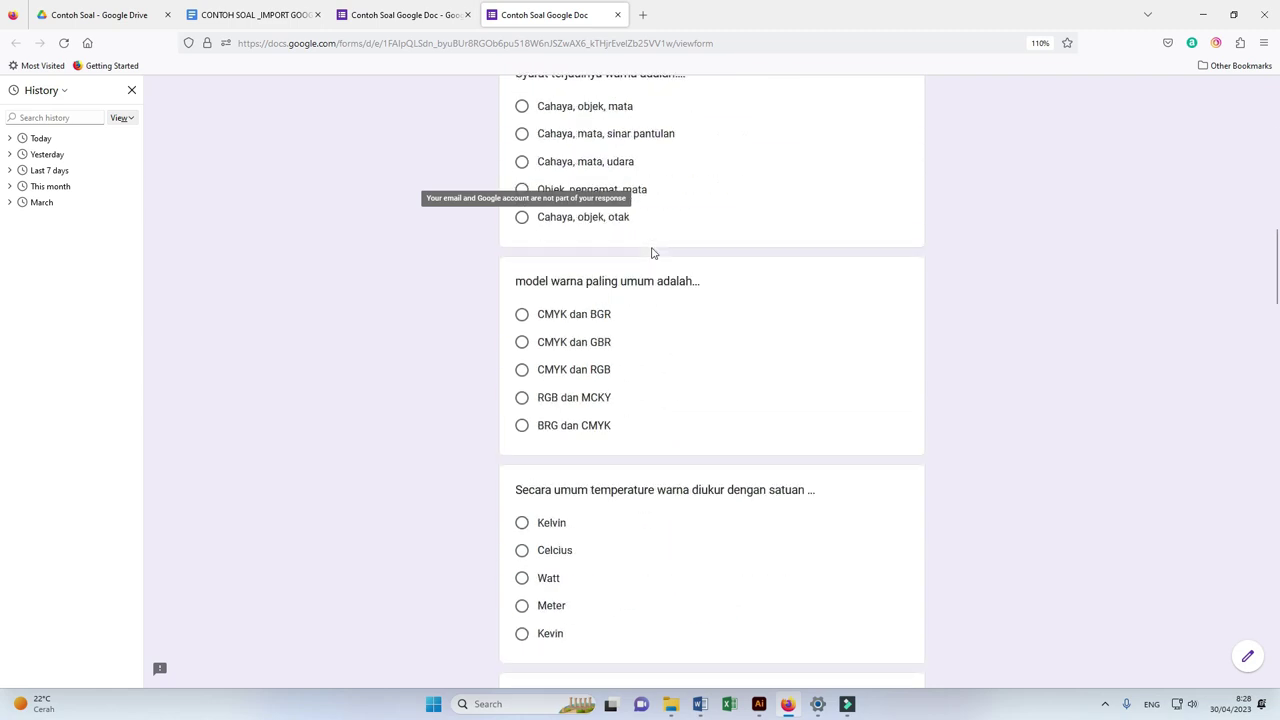
{"action": "scroll", "coordinate": [652, 253], "scroll_direction": "down", "scroll_amount": 6}
{"action": "left_click", "coordinate": [729, 242]}
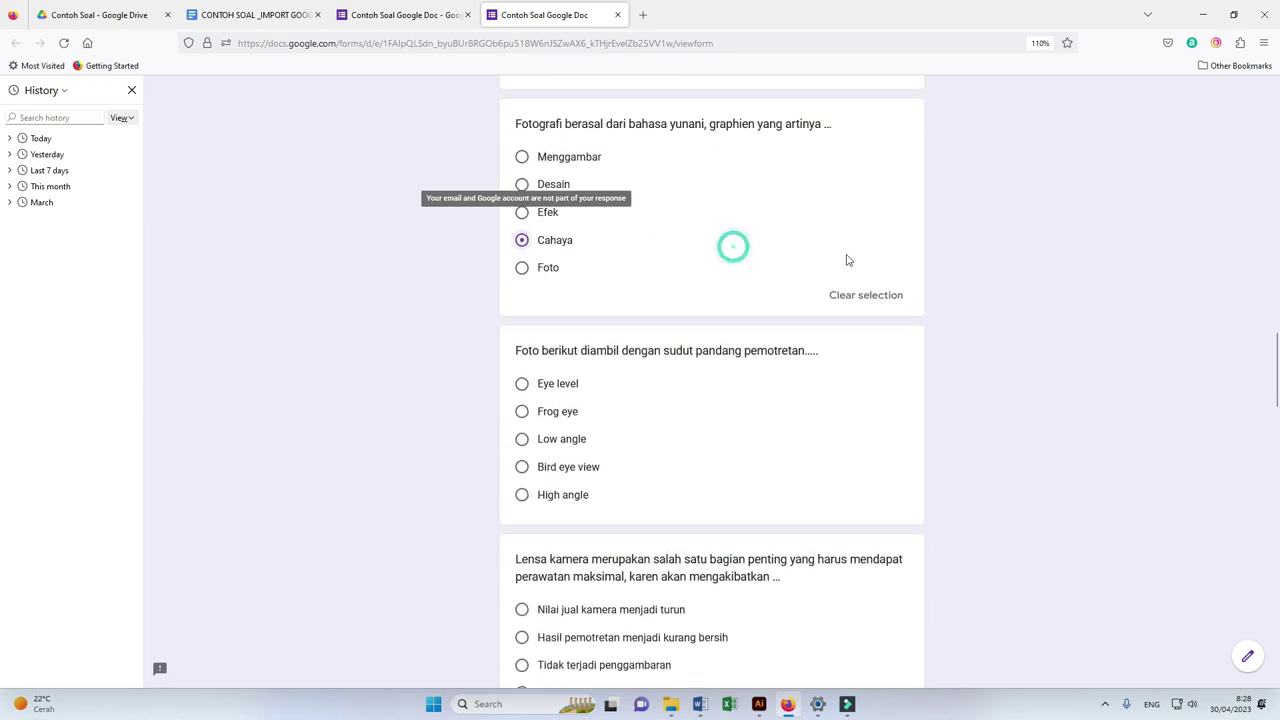
{"action": "scroll", "coordinate": [828, 291], "scroll_direction": "down", "scroll_amount": 6}
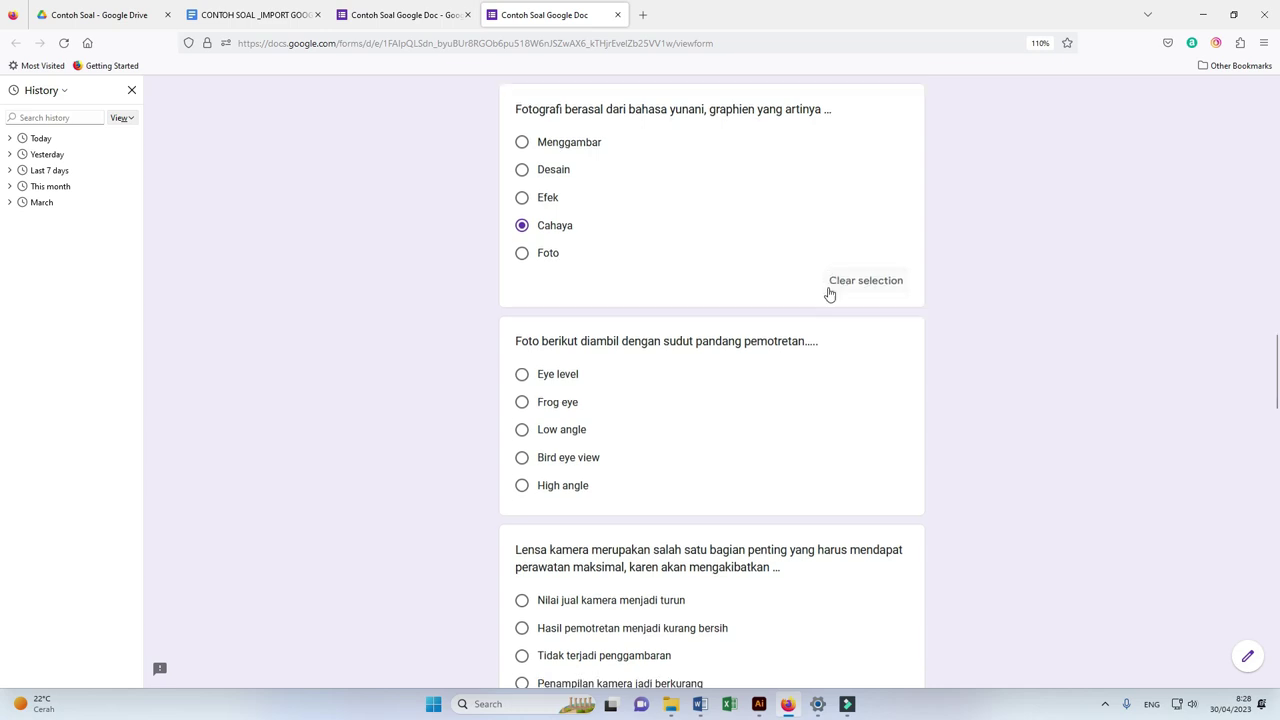